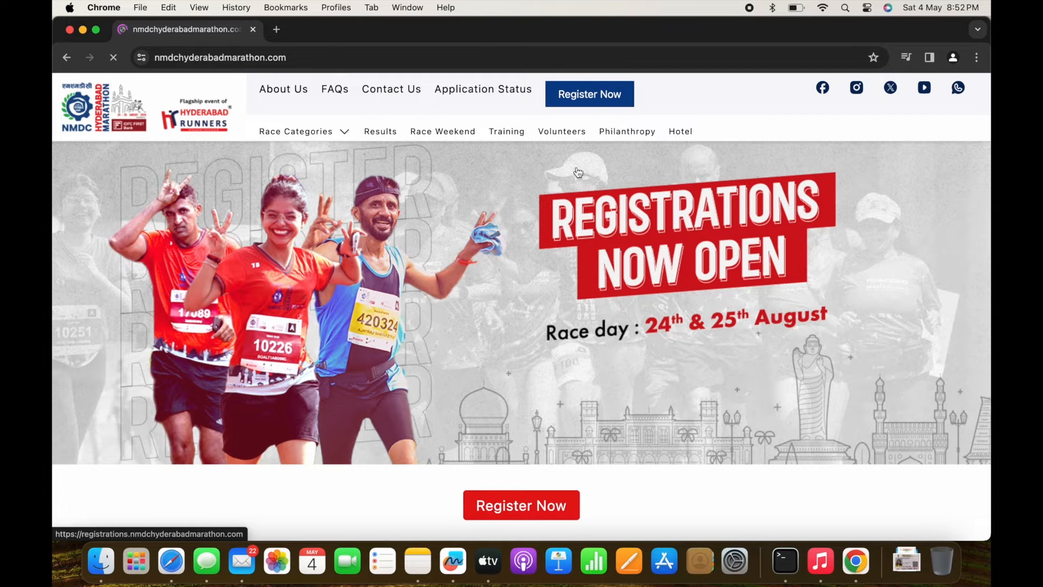
- Open the registration site and add one each of 5K, 10K, Half Marathon and Marathon
click(601, 101)
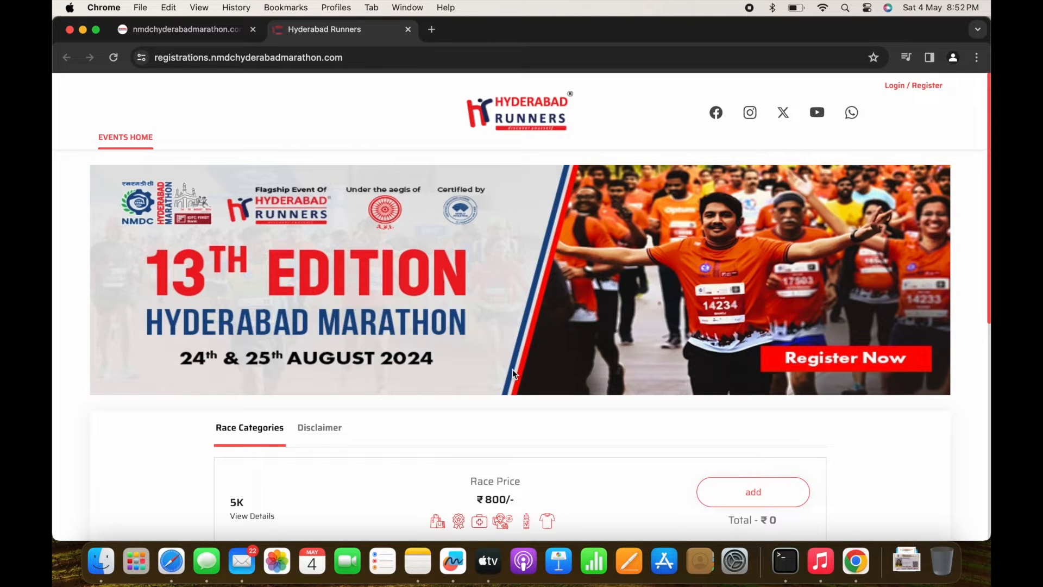
scroll(513, 369, down, 5)
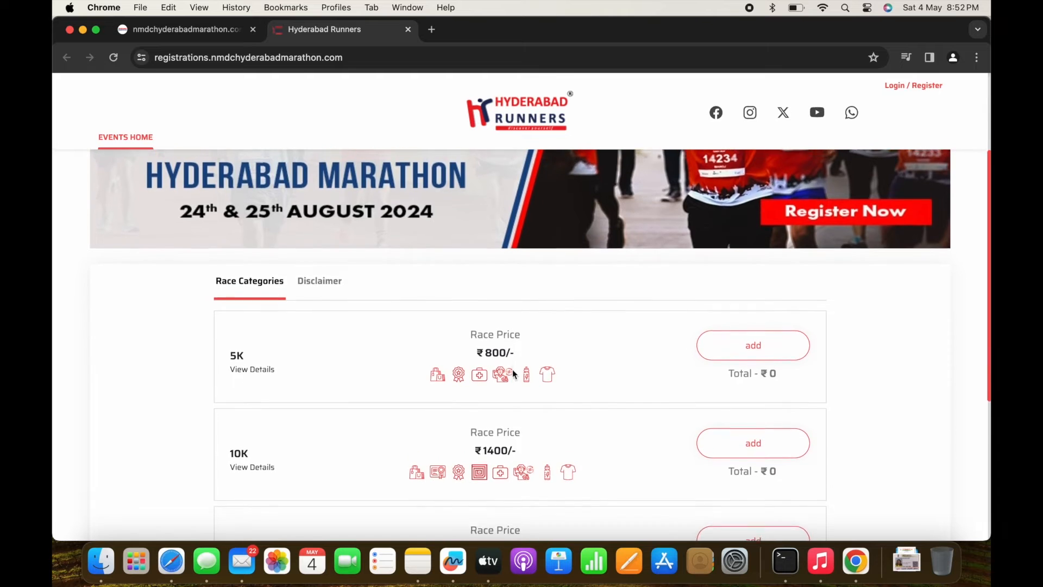
click(773, 285)
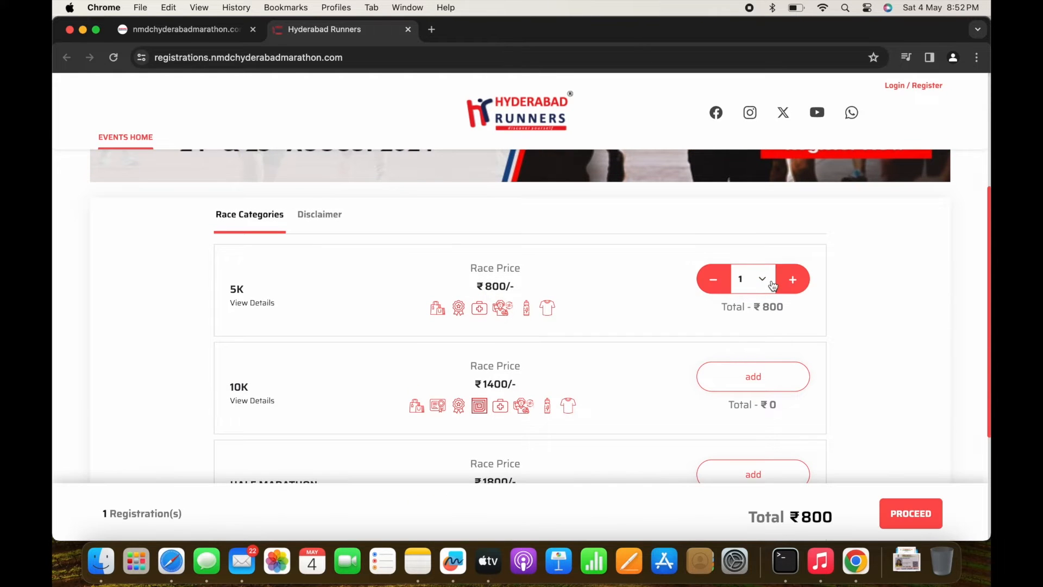
click(771, 378)
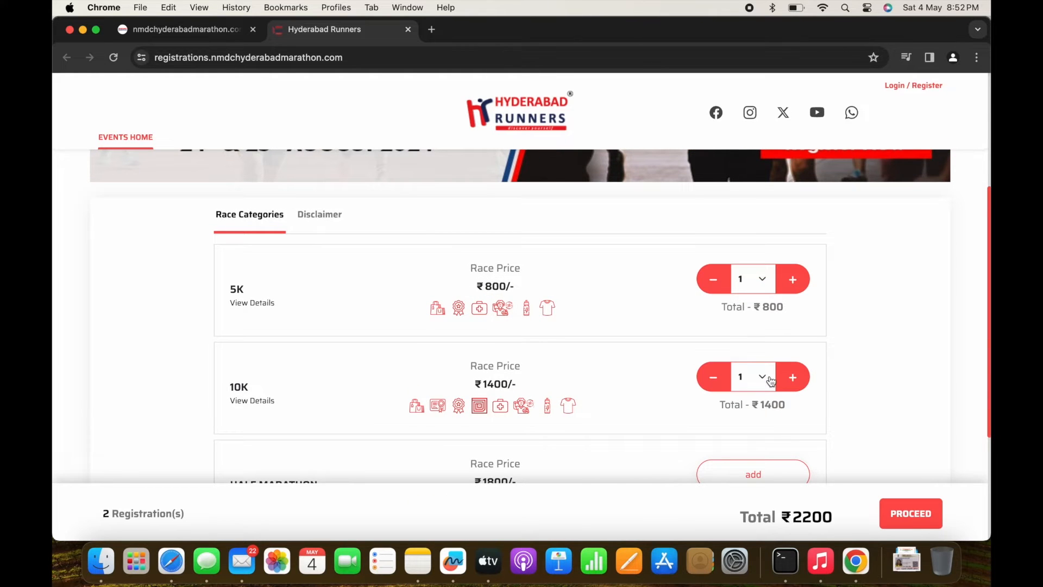
scroll(771, 375, down, 2)
click(768, 422)
scroll(768, 422, down, 3)
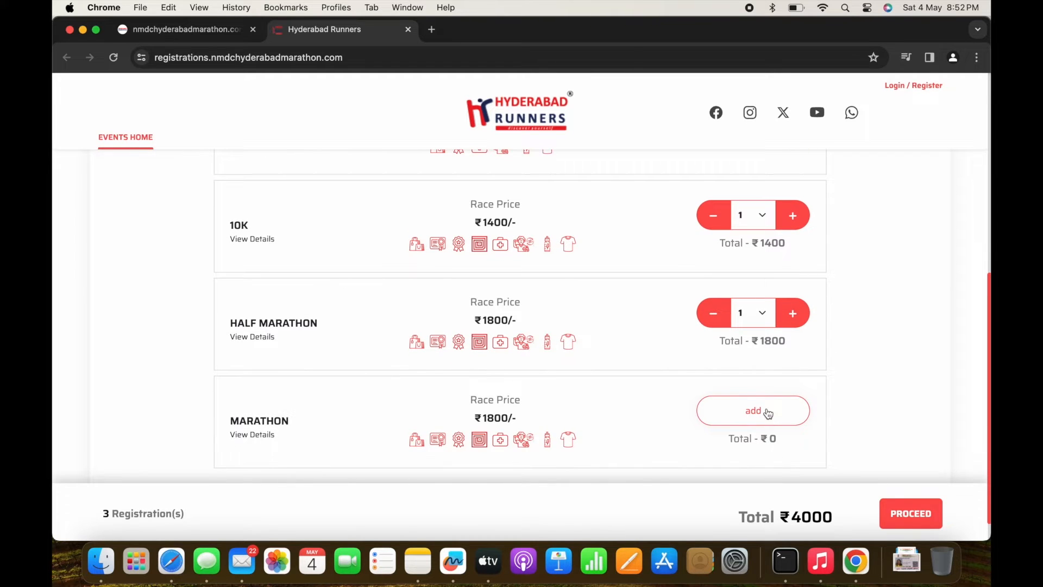
click(768, 418)
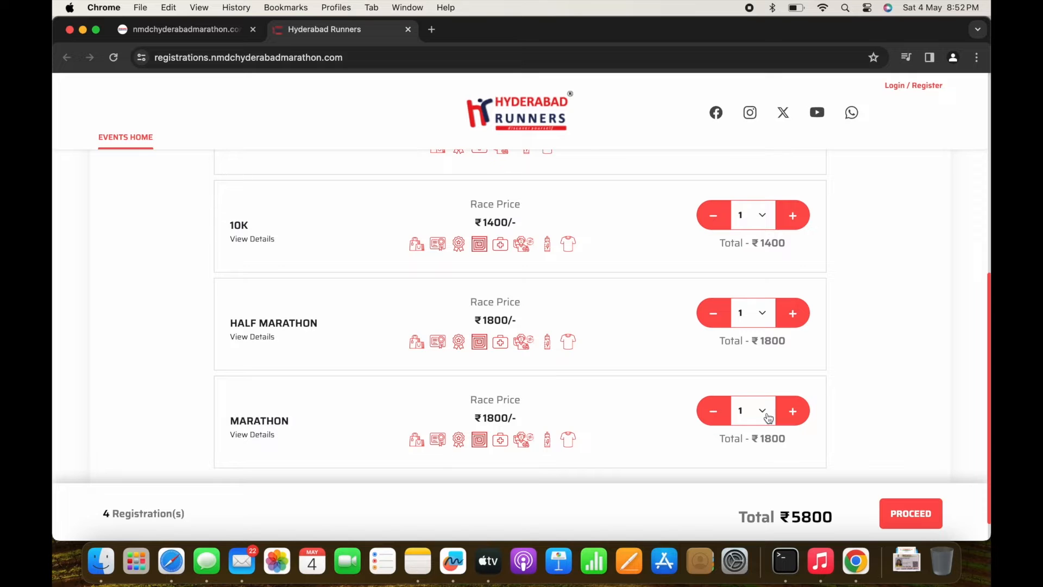
- Increase the 5K entries to two, bringing the cart to five registrations totalling ₹6600
scroll(821, 322, up, 3)
scroll(822, 322, down, 3)
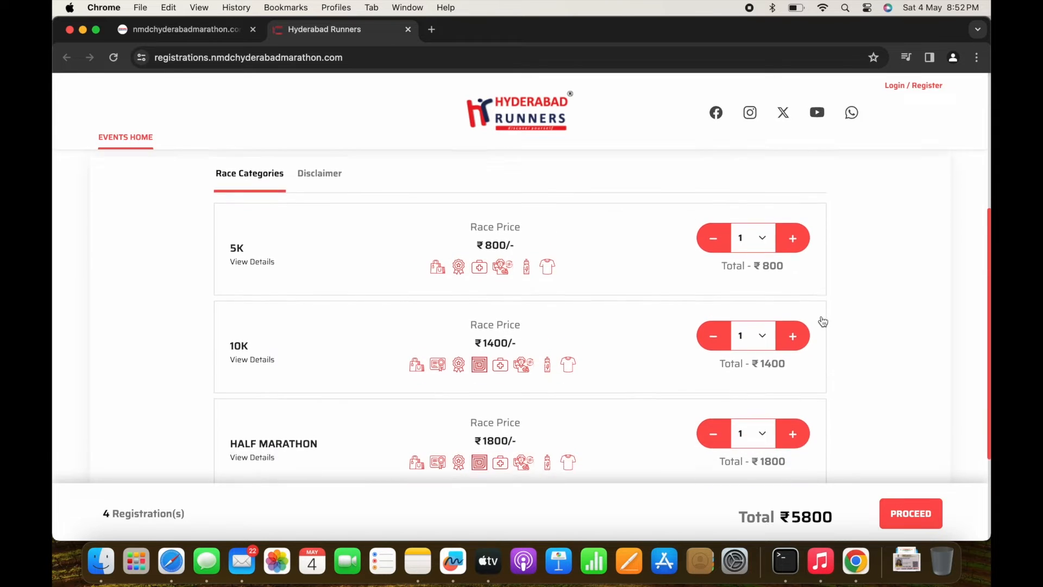
scroll(822, 322, down, 2)
scroll(820, 324, up, 3)
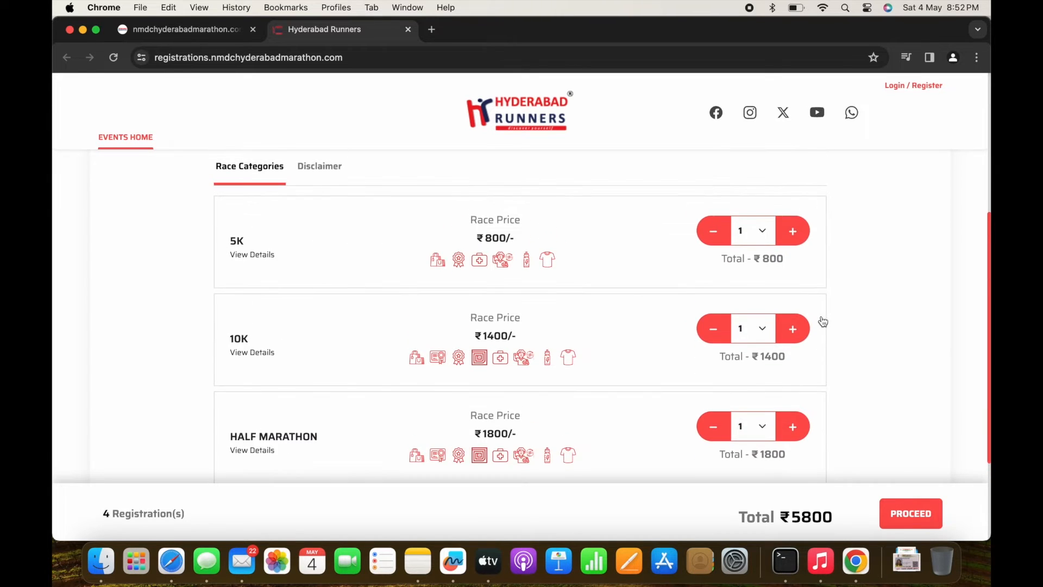
click(795, 232)
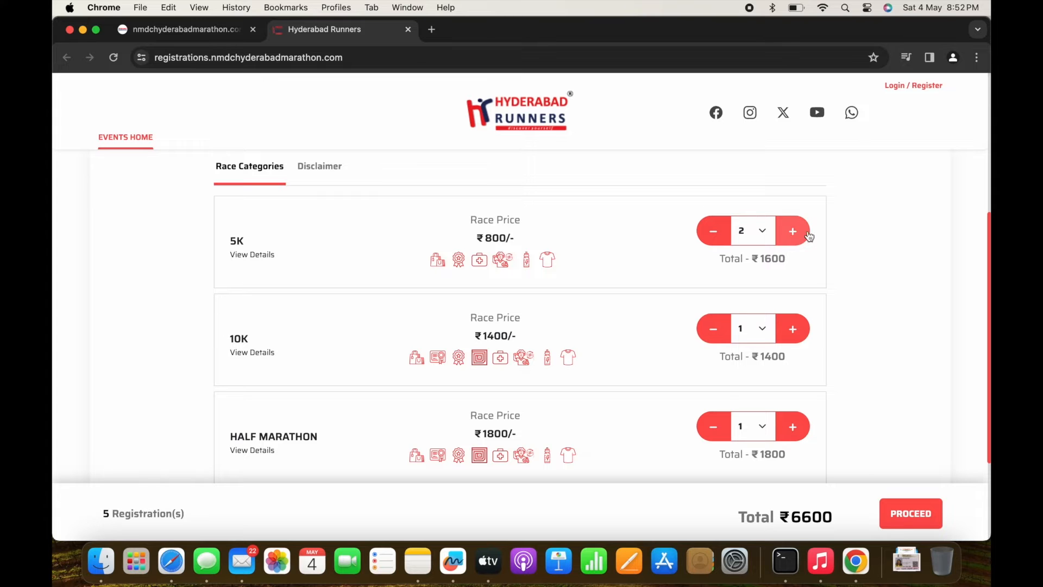
scroll(874, 402, down, 3)
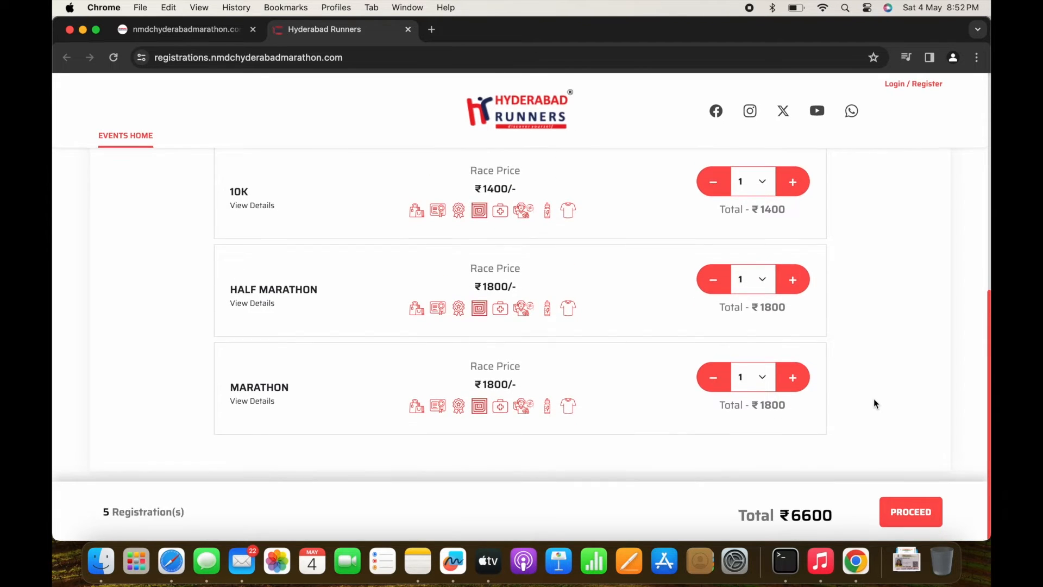
- Proceed to checkout and log in with the mobile number and its six-digit one-time code
click(889, 519)
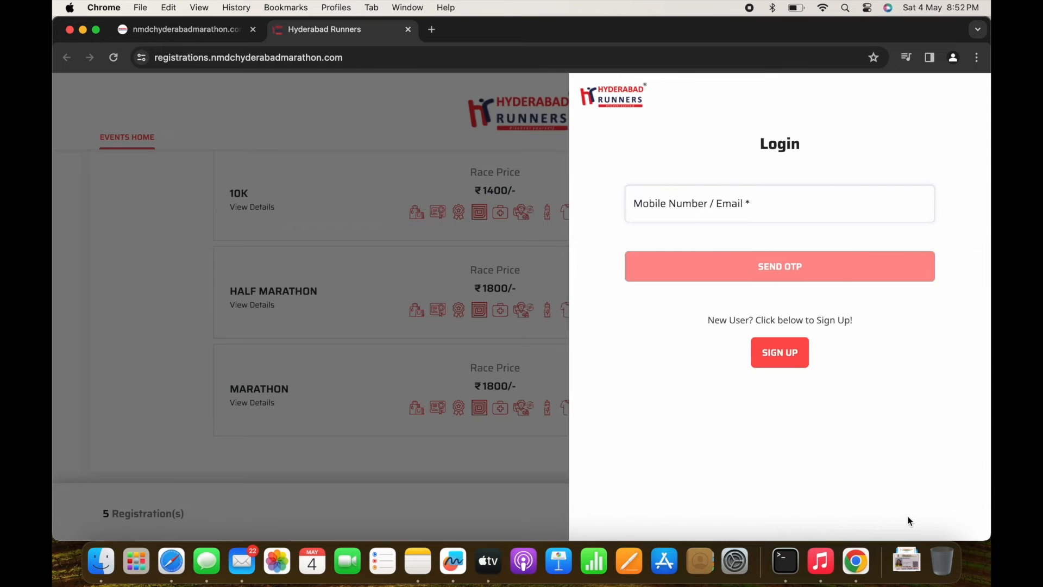
click(699, 201)
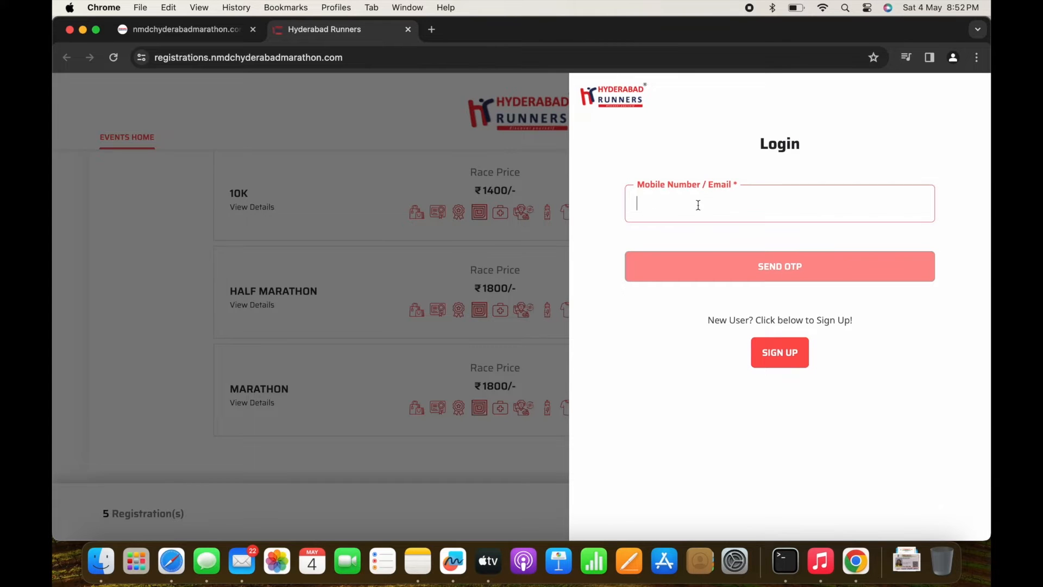
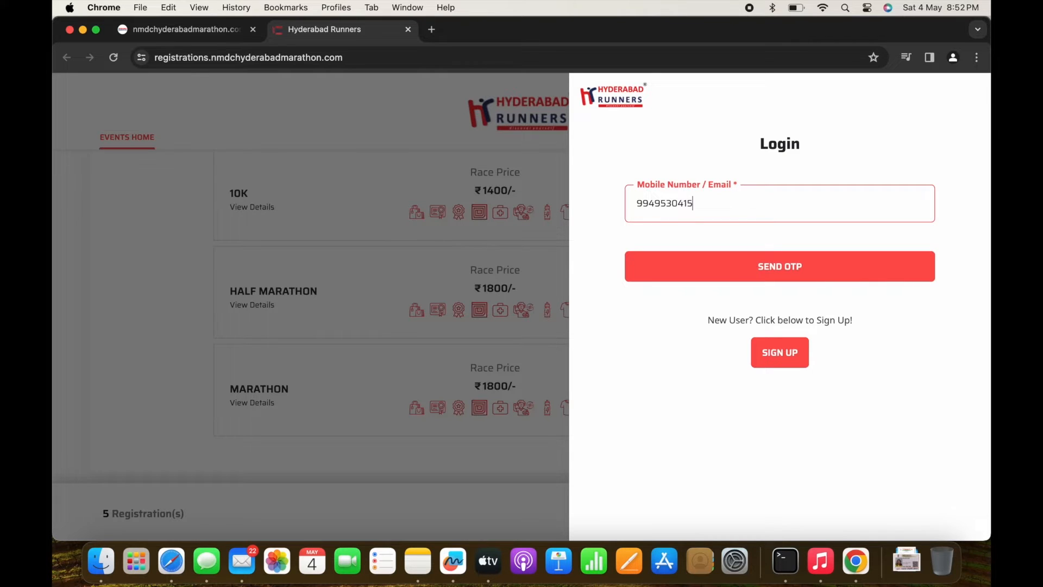
click(743, 271)
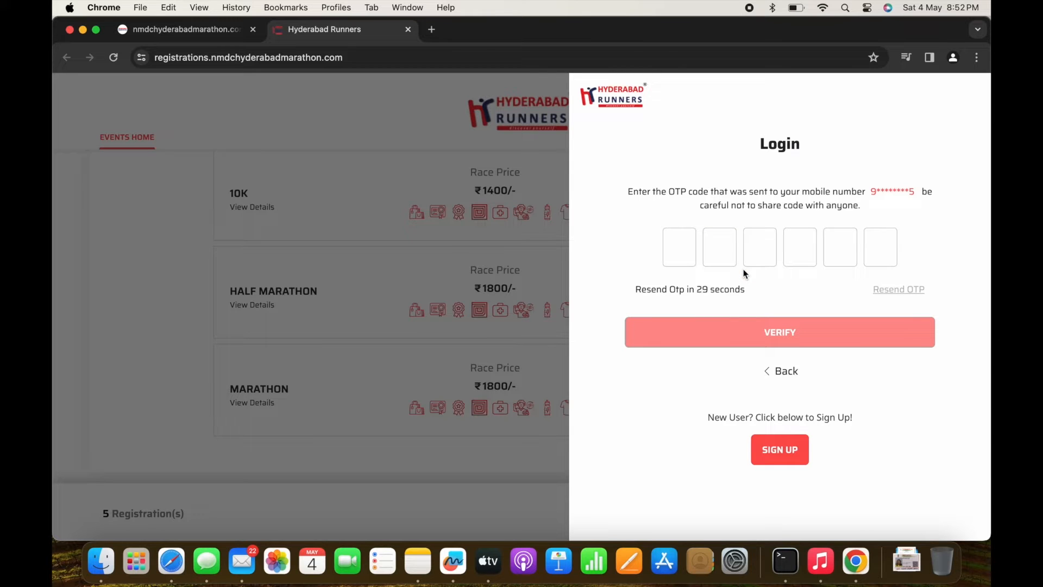
click(681, 246)
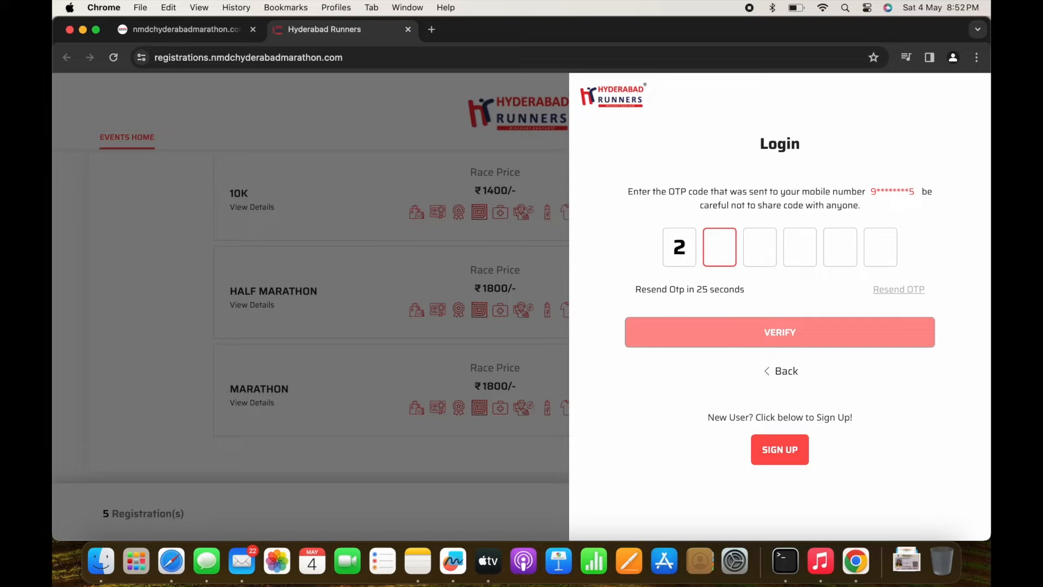
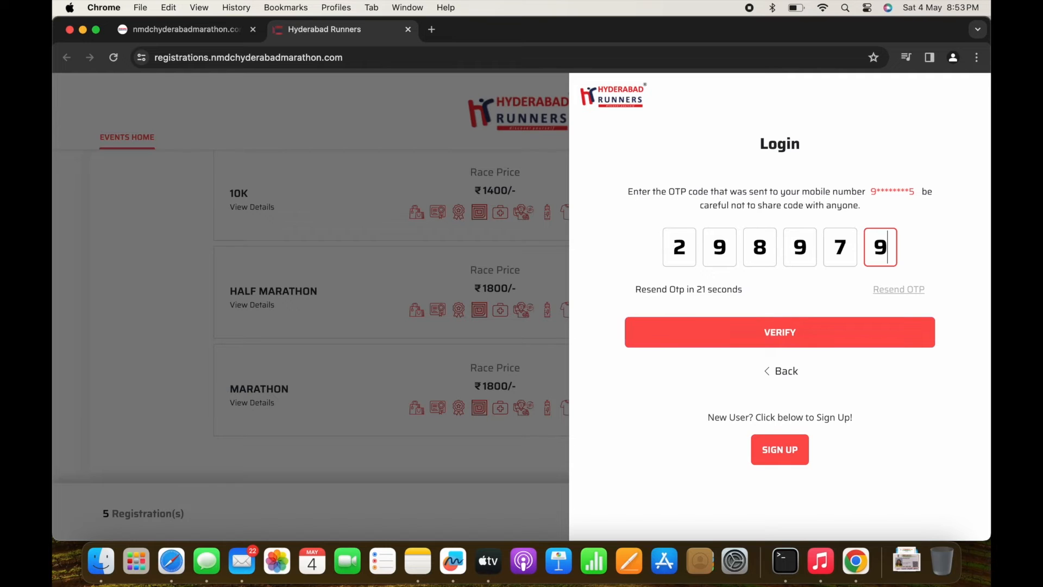
click(757, 329)
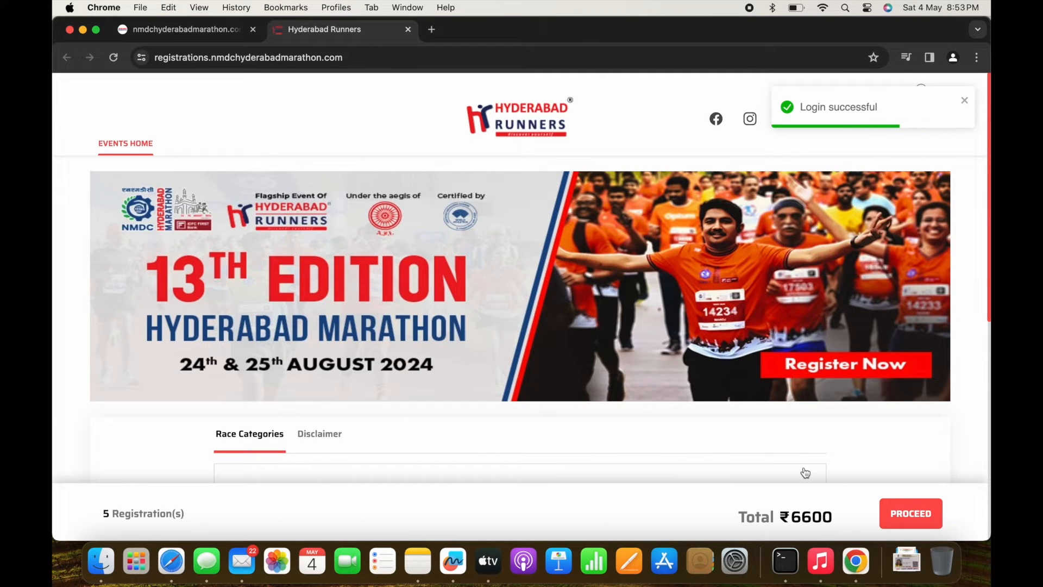
- Open the first 5K participant's form and enter their first and last name, e-mail and mobile number
click(914, 513)
click(916, 205)
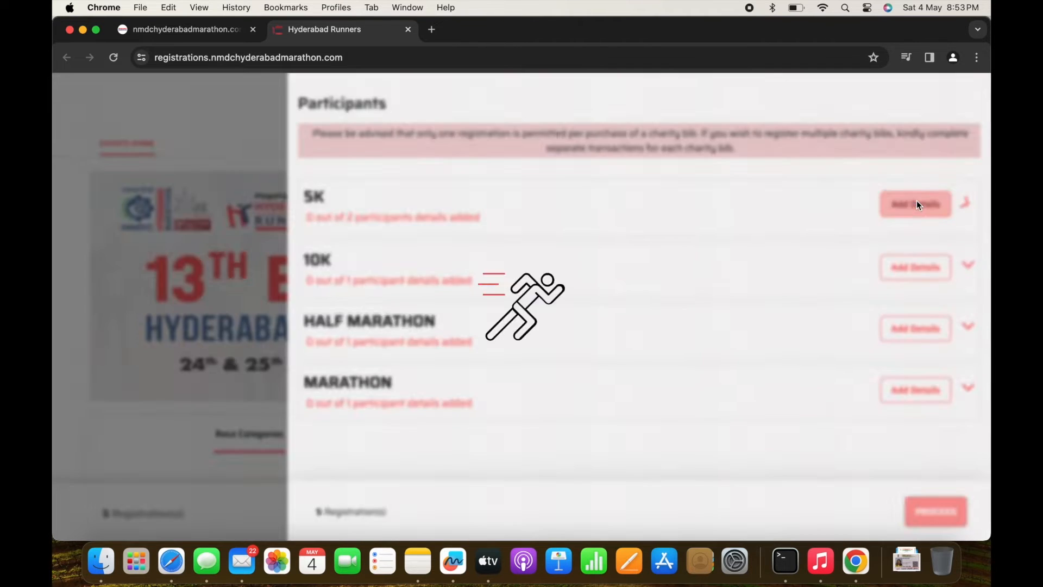
click(352, 254)
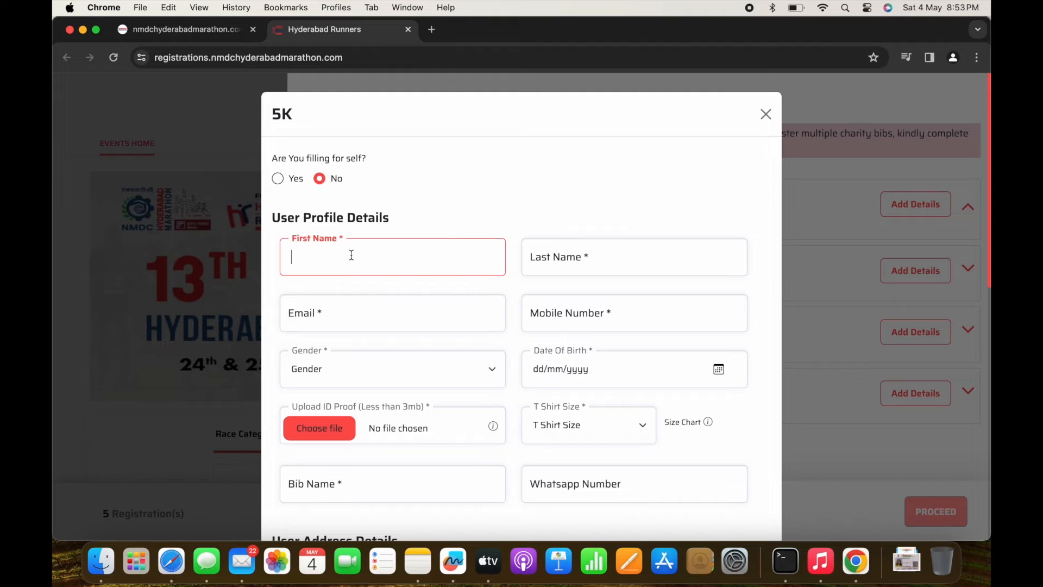
key(Tab)
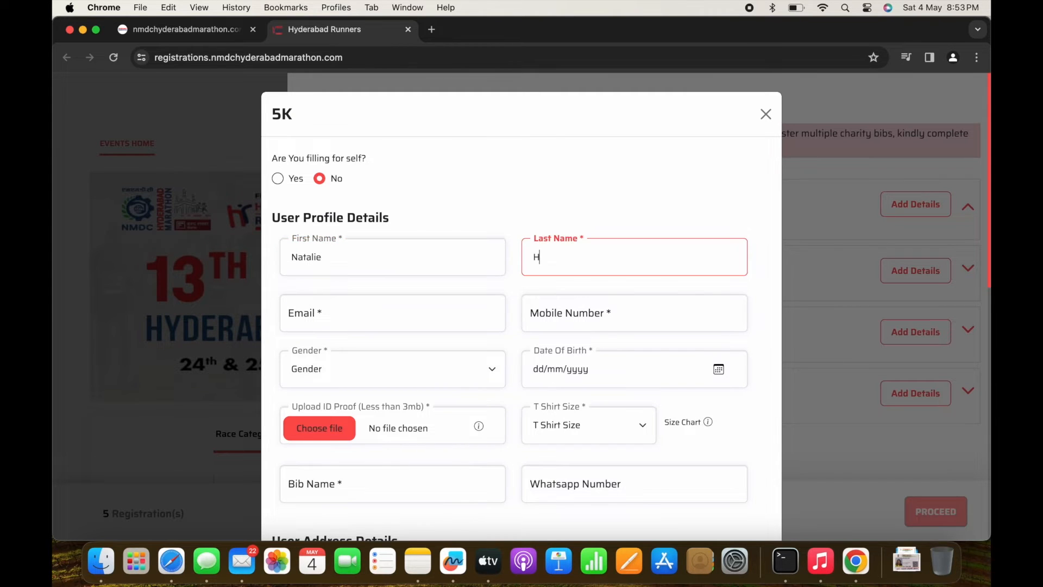
click(302, 315)
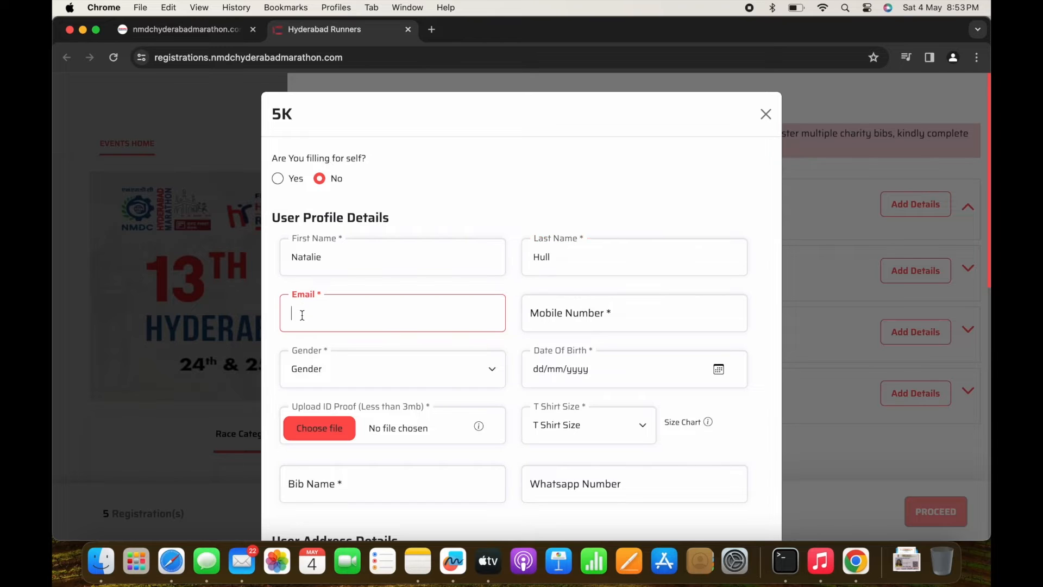
click(533, 313)
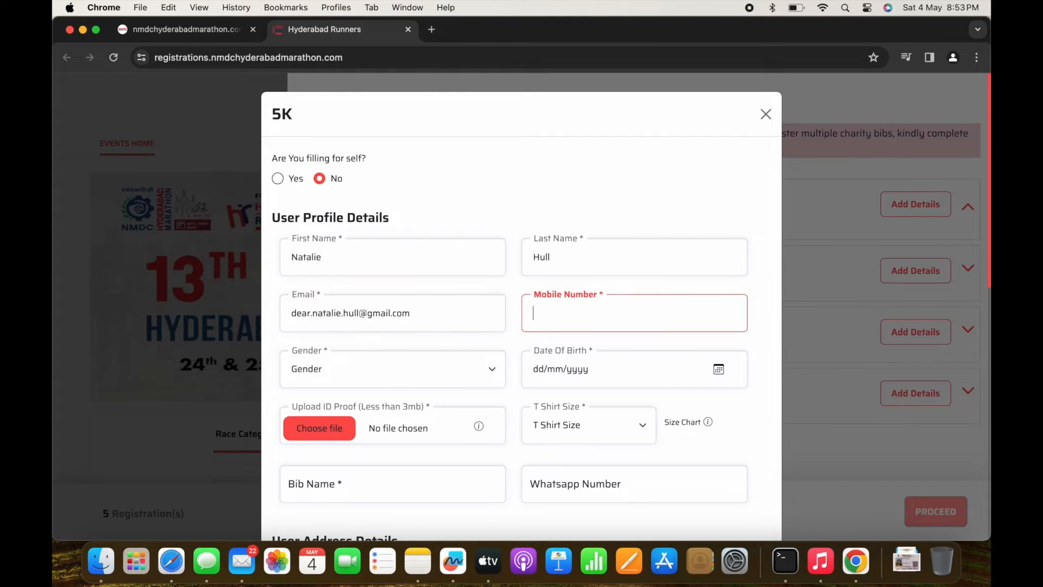
click(363, 374)
click(338, 402)
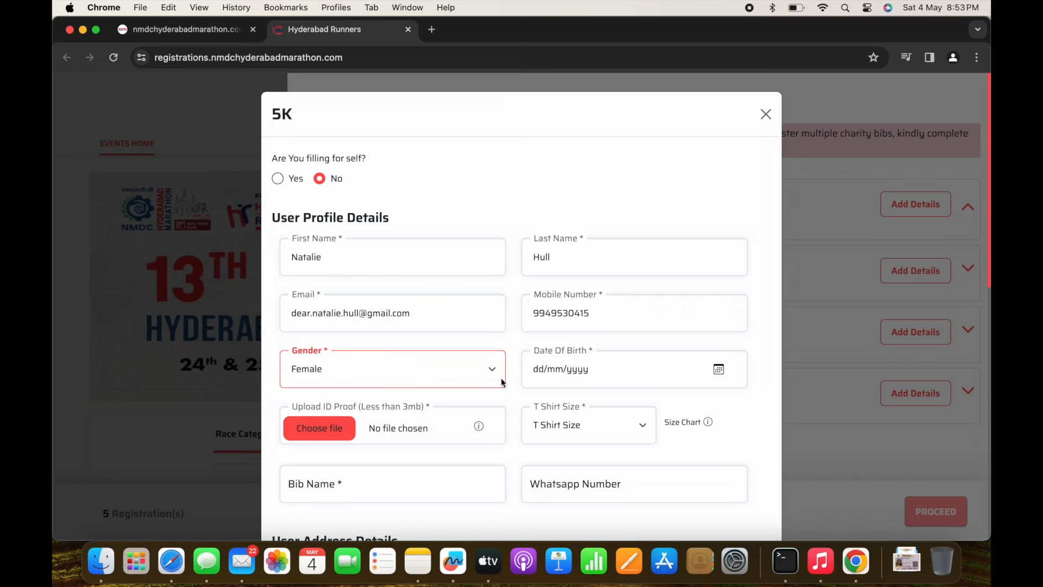
click(539, 369)
text(24/mm/yyyy)
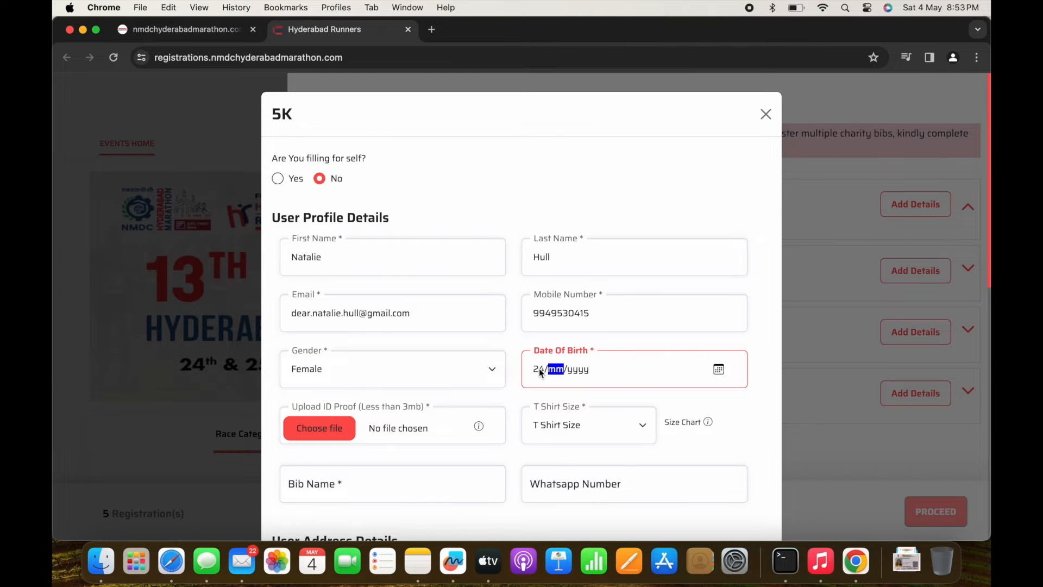
key(Tab)
text(06)
key(Tab)
click(553, 368)
text(06/2011)
- Attach the Aadhaar JPG from Downloads as the ID proof
click(338, 427)
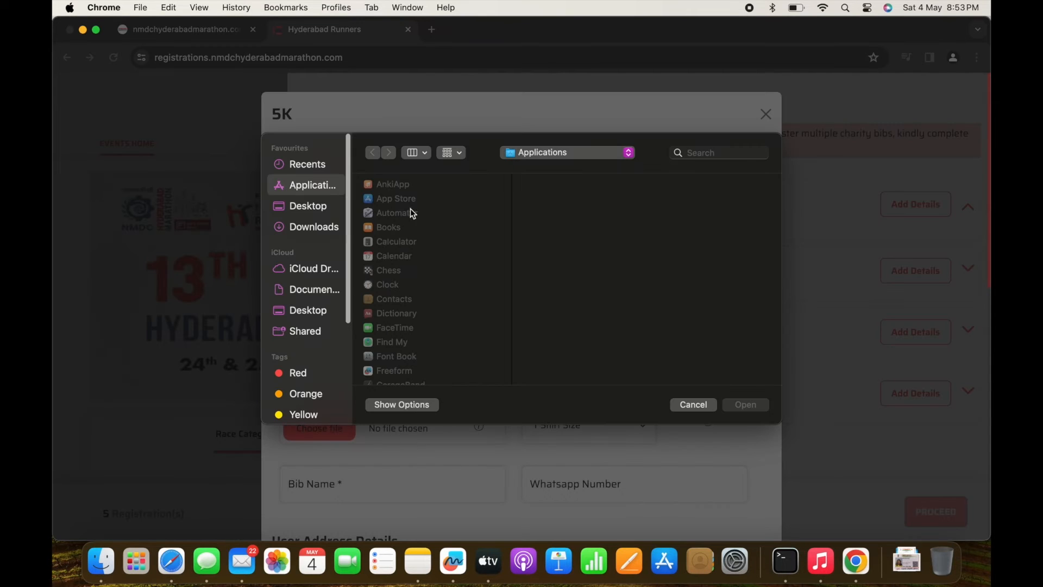
click(316, 223)
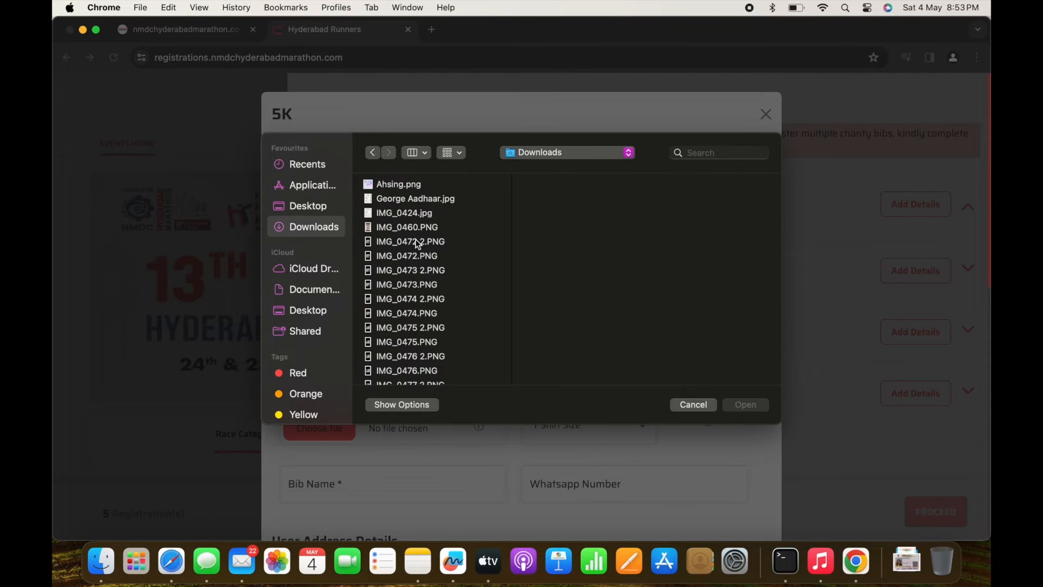
double_click(426, 198)
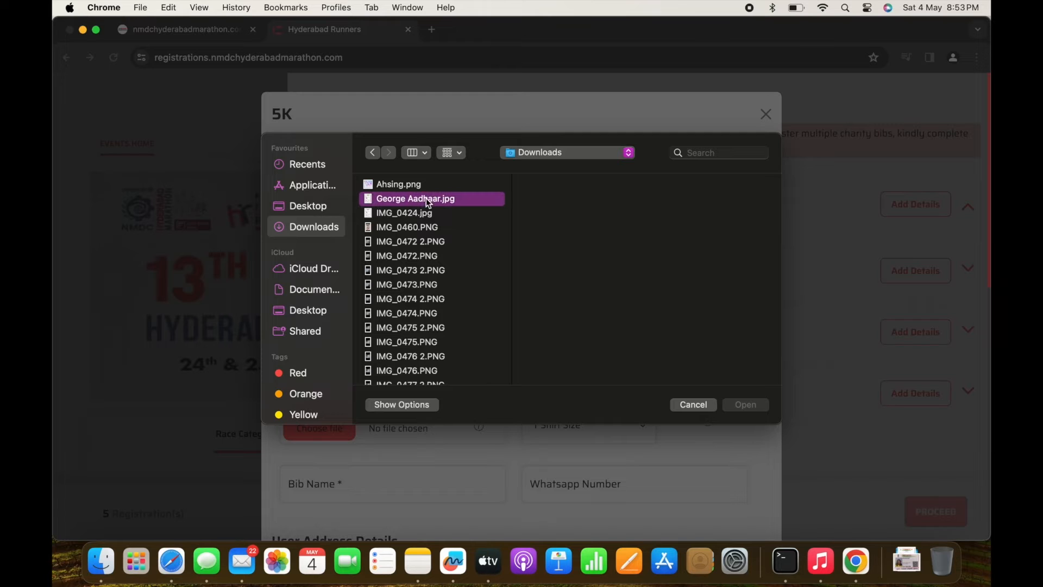
- Choose T-shirt size S, go to the bib name, and copy the mobile number into WhatsApp number
scroll(523, 399, down, 3)
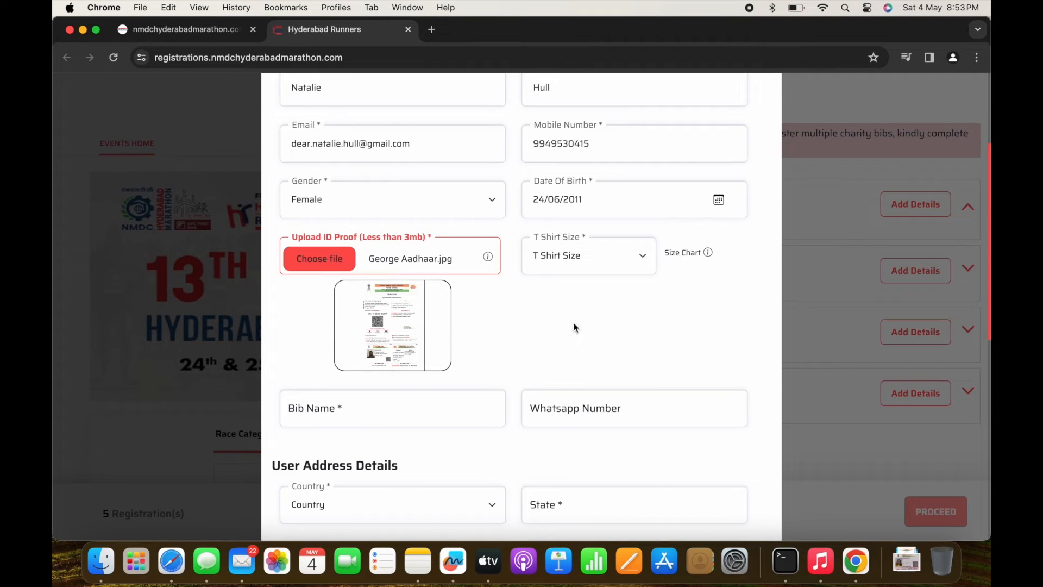
click(579, 255)
click(535, 286)
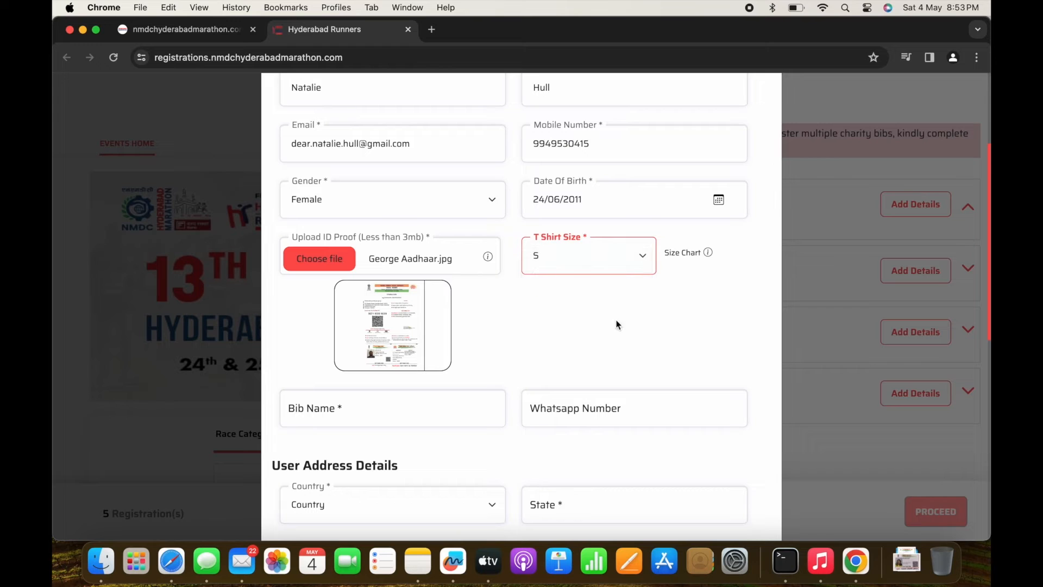
click(368, 408)
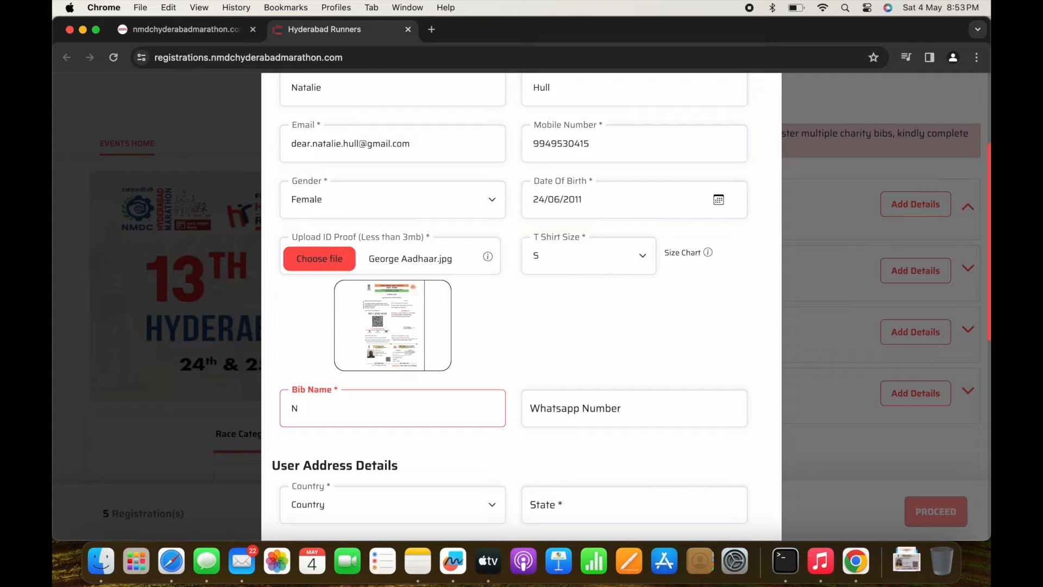
double_click(564, 143)
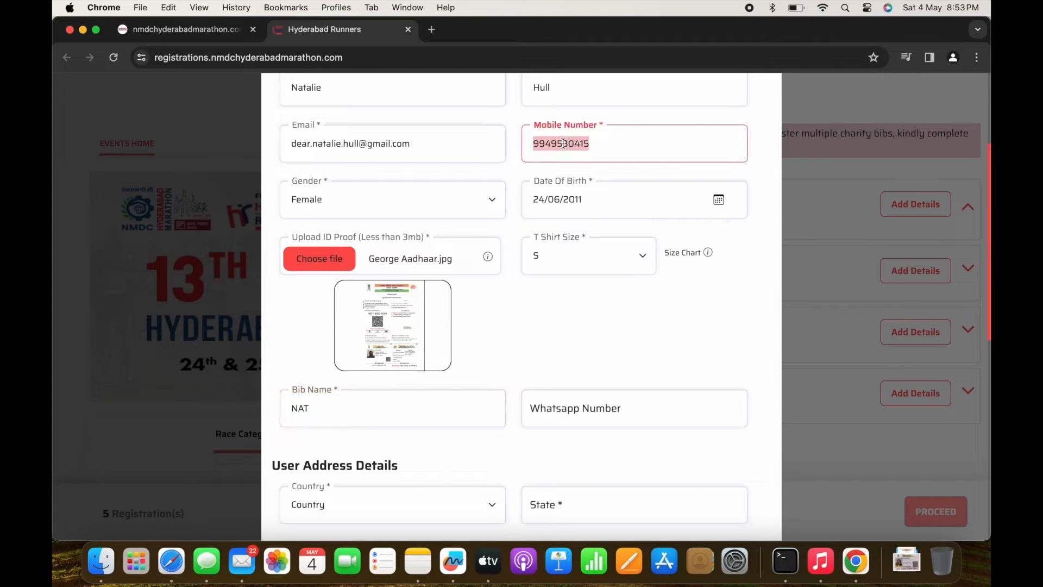
key(super+c)
click(566, 409)
key(super+v)
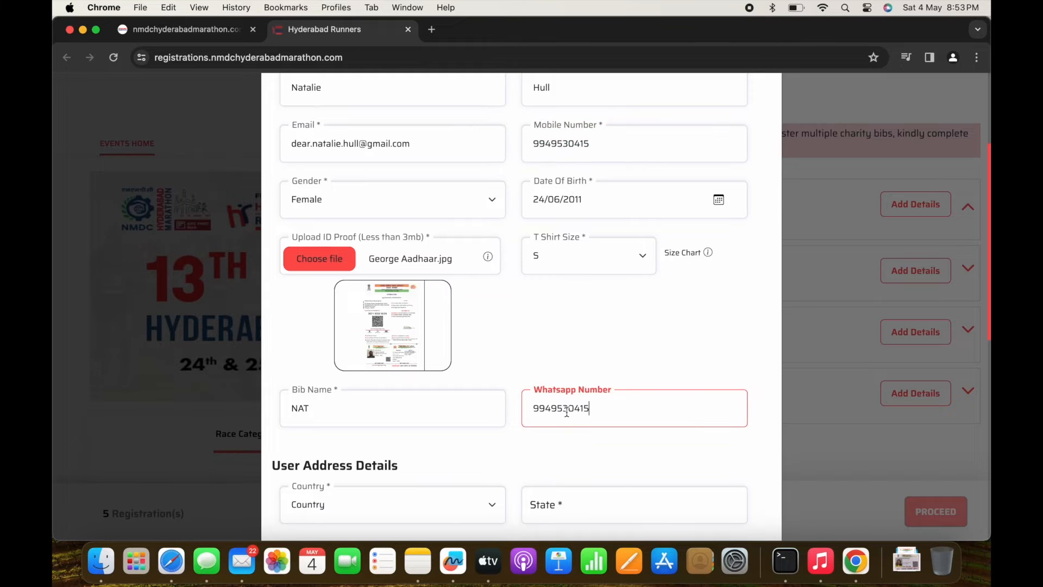
- Set the country to India, state to Telangana and city to Hyderabad
scroll(566, 412, down, 3)
scroll(429, 308, down, 3)
click(365, 275)
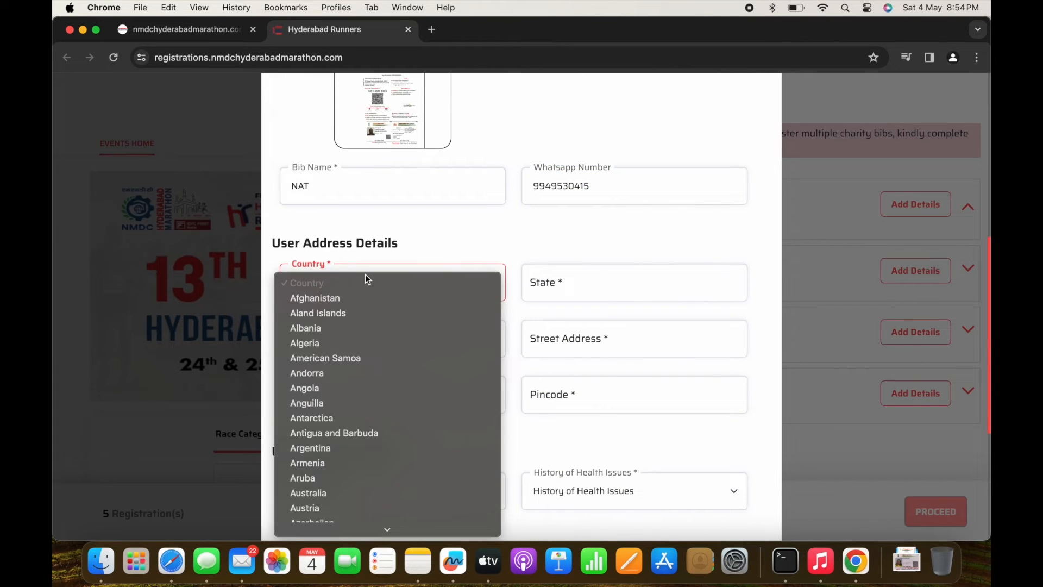
text(in)
key(Escape)
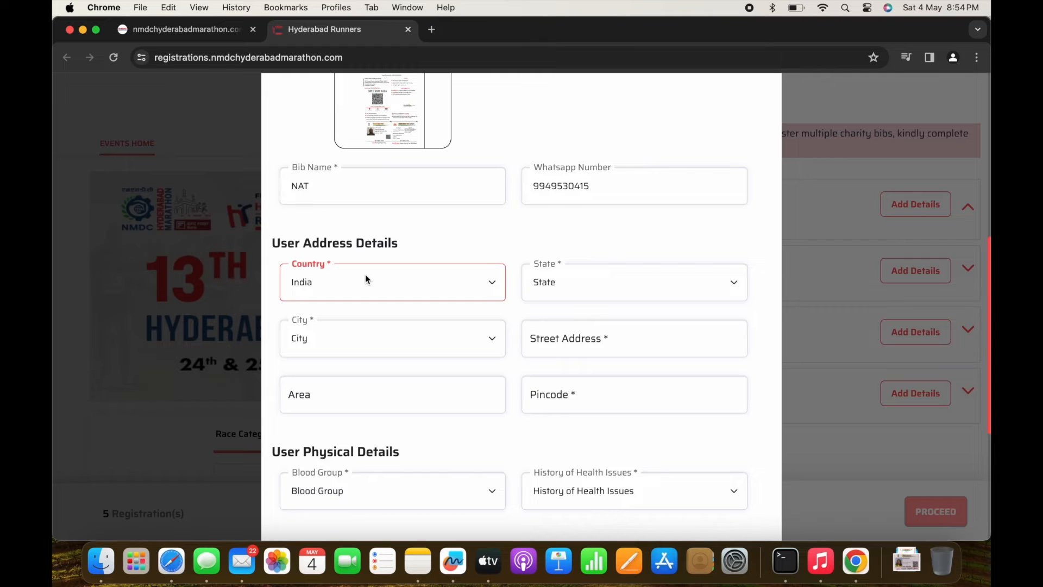
key(Tab)
text(tel)
key(Tab)
text(hyd)
key(Tab)
- Enter the participant's street address, area and pincode
text(Test Addre)
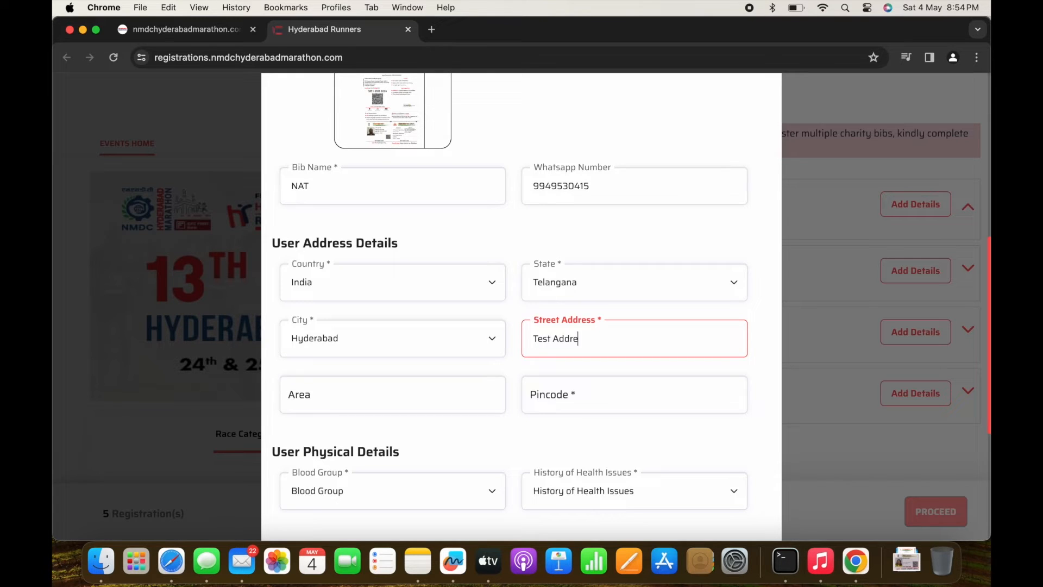
key(Tab)
text(Sa)
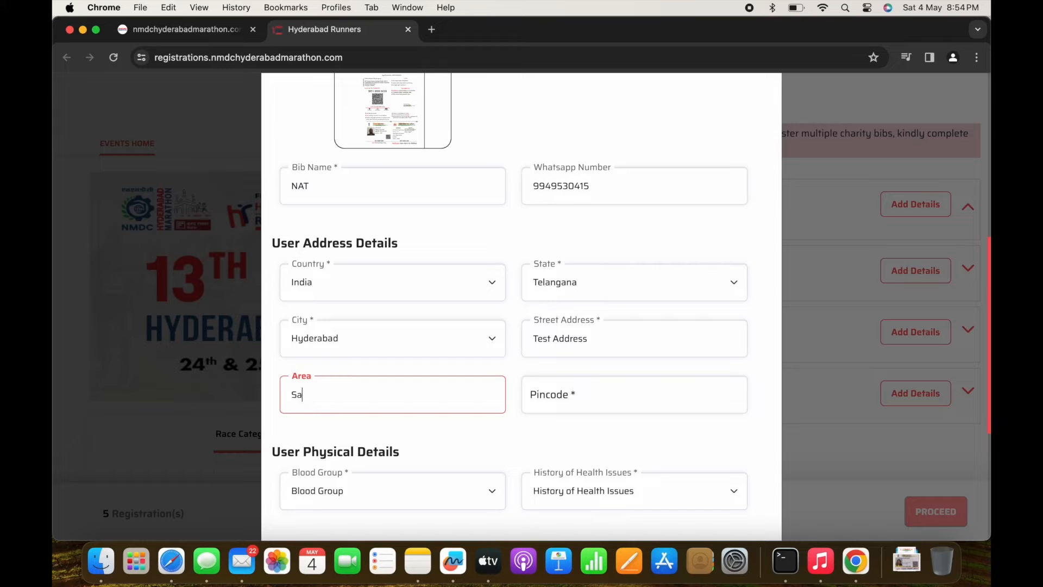
text(inikpuri)
key(Tab)
text(500094)
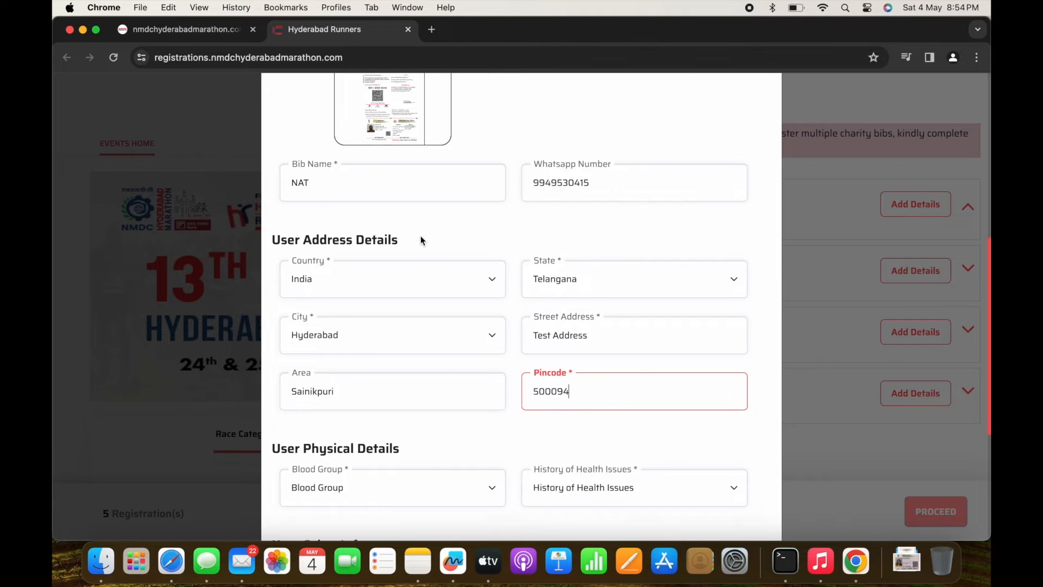
- Set blood group B+ and record Allergies as the health history
scroll(421, 239, down, 5)
click(368, 264)
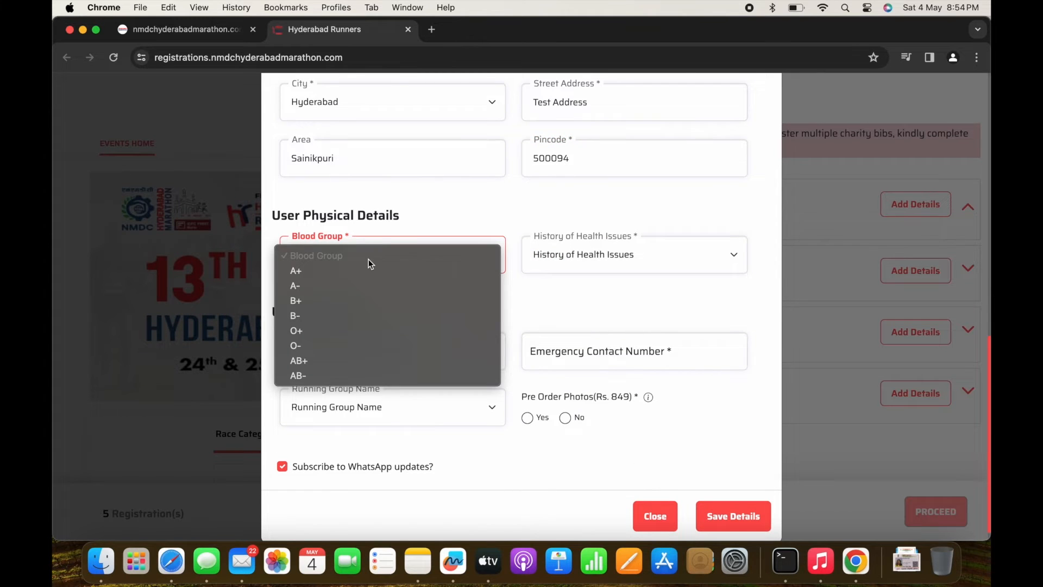
click(312, 301)
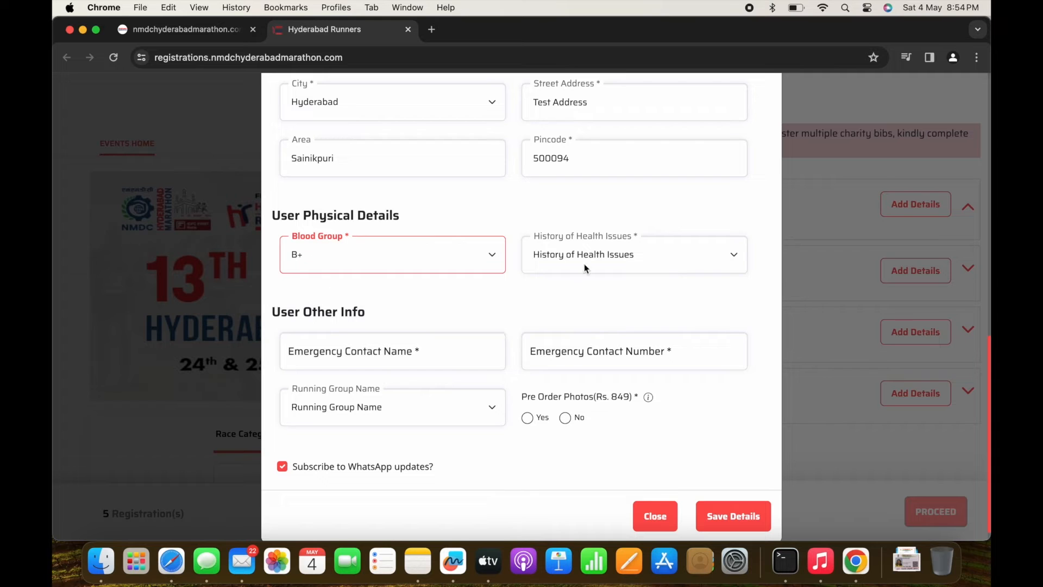
click(592, 260)
click(565, 273)
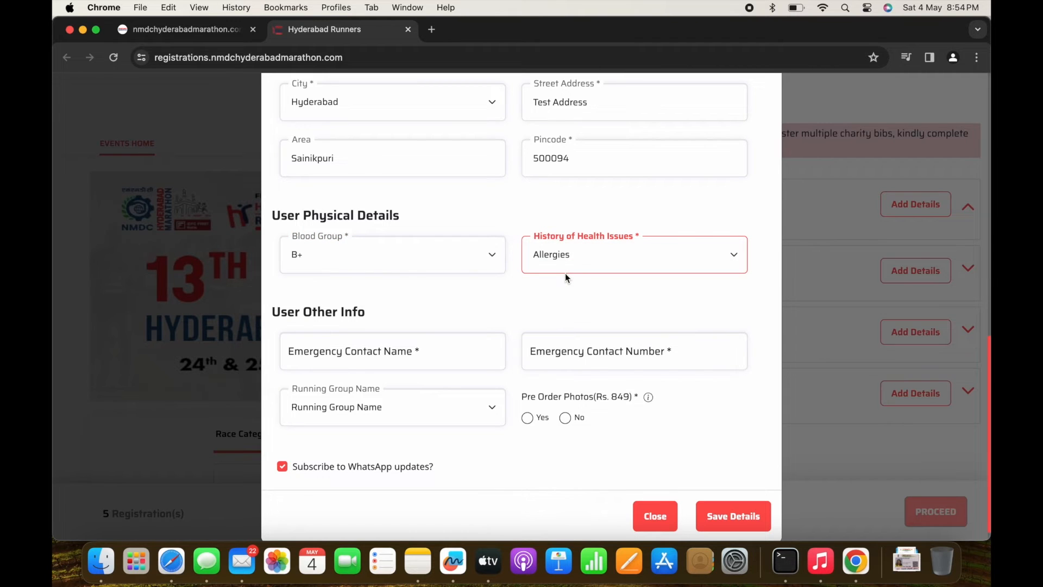
- Enter the emergency contact's name and number, choose Yes for photo pre-order, and save the details
click(366, 338)
text(JOhannah)
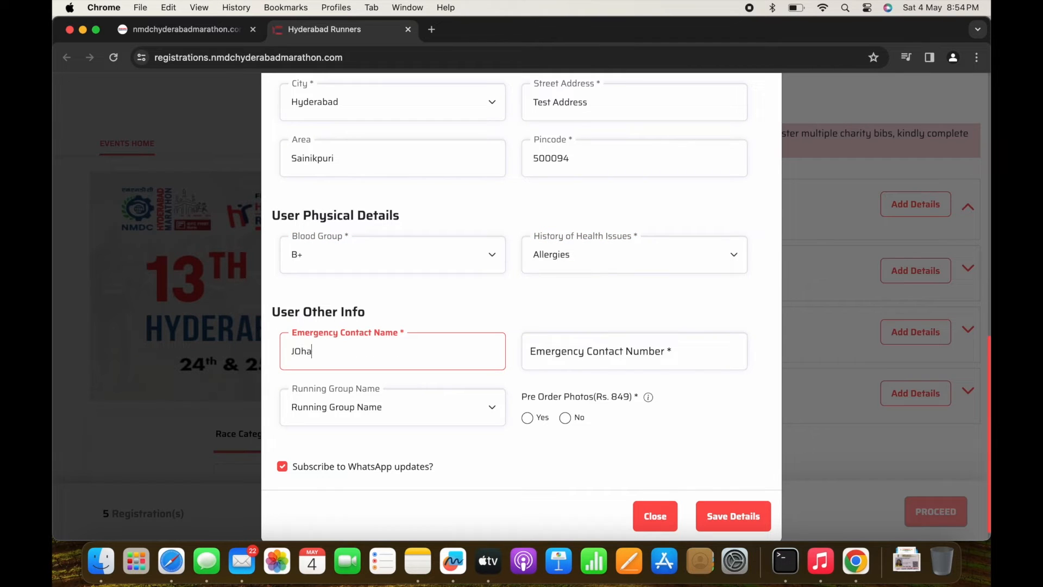
key(BackSpace)
key(BackSpace)
key(BackSpace)
key(BackSpace)
key(BackSpace)
key(BackSpace)
key(BackSpace)
key(BackSpace)
key(Tab)
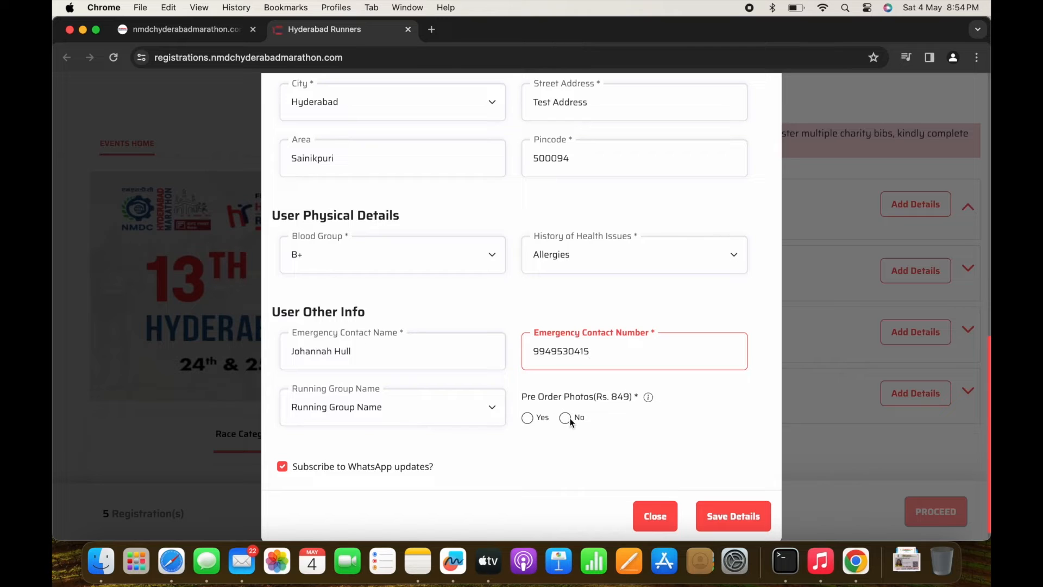
click(528, 418)
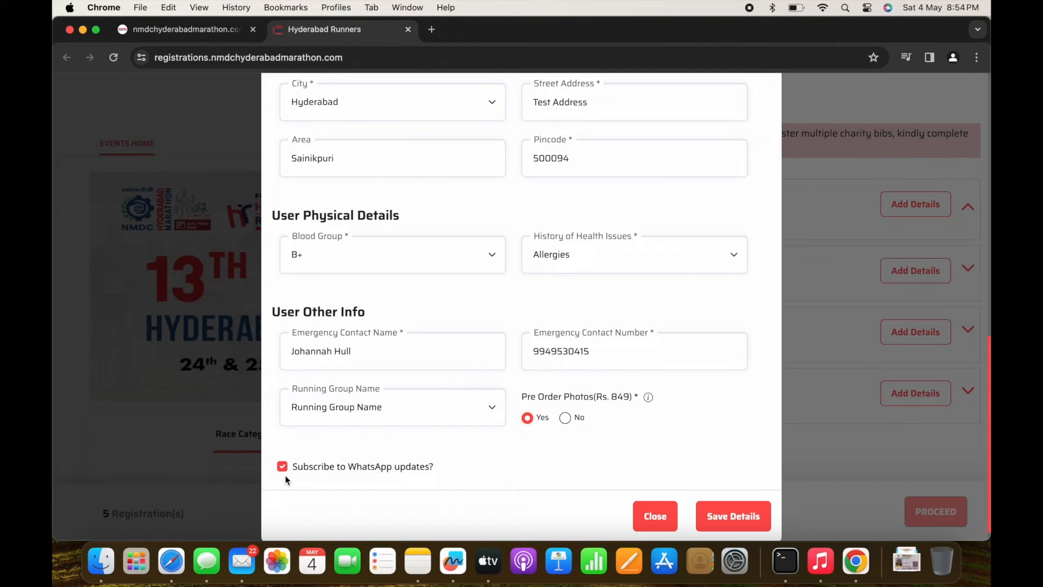
click(726, 521)
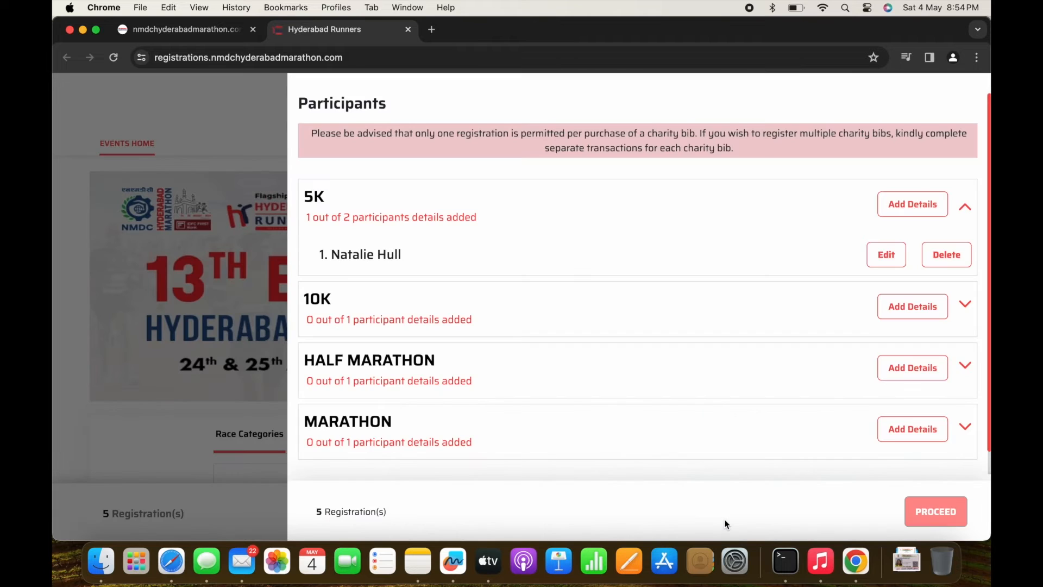
- Open a second 5K participant form and enter their first and last name, e-mail and mobile number
click(901, 205)
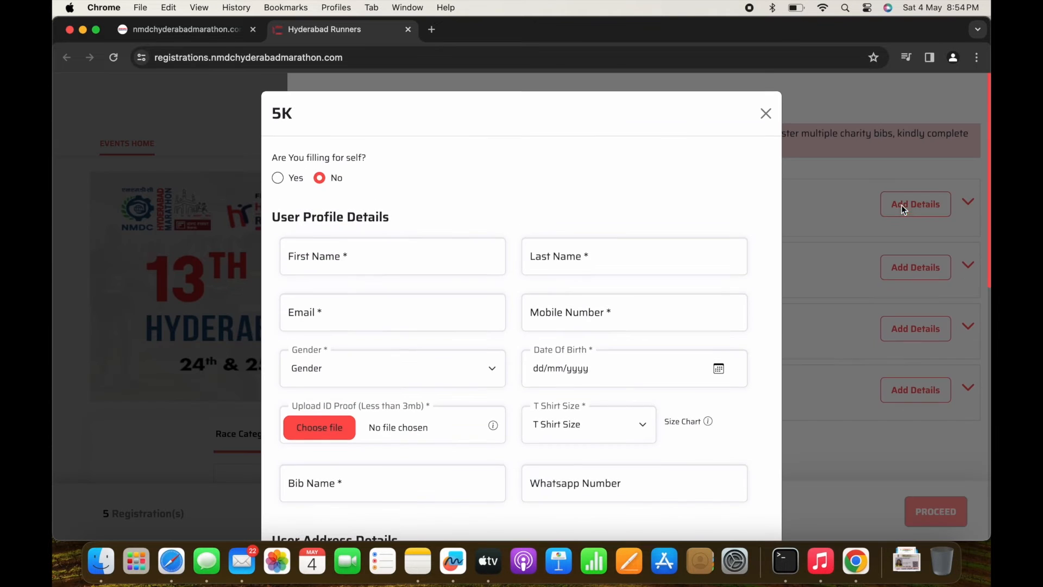
click(369, 260)
key(Tab)
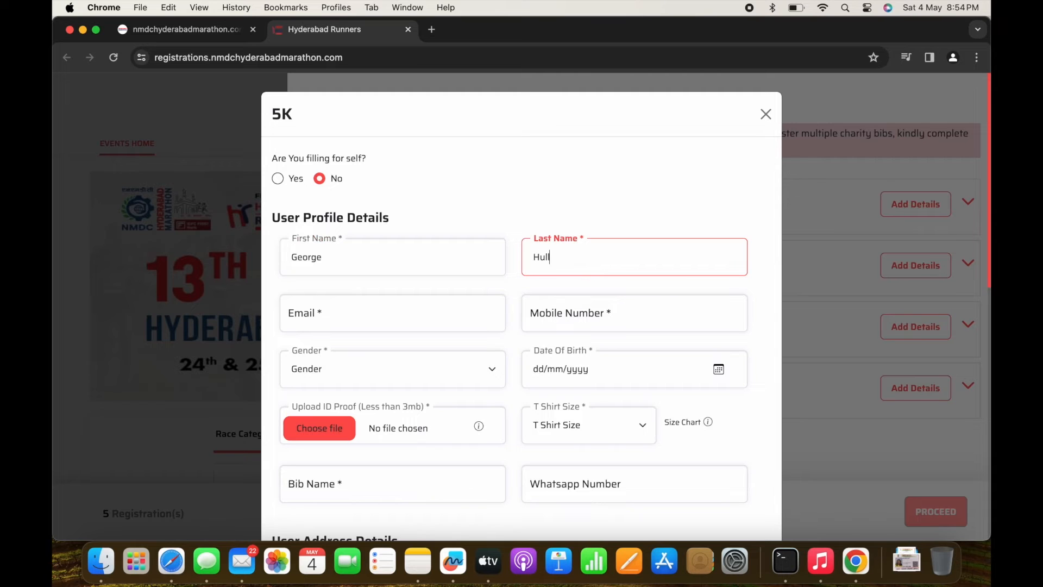
click(327, 310)
key(Tab)
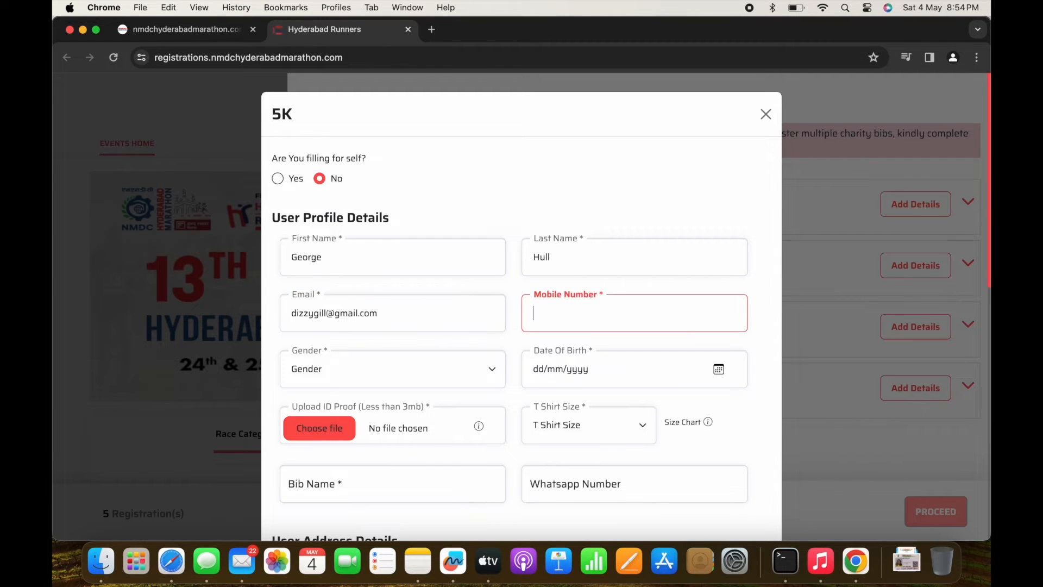
- Set gender Male, enter the date of birth, attach the Aadhaar image, and choose T-shirt size L
click(298, 369)
click(304, 387)
click(537, 364)
text(12)
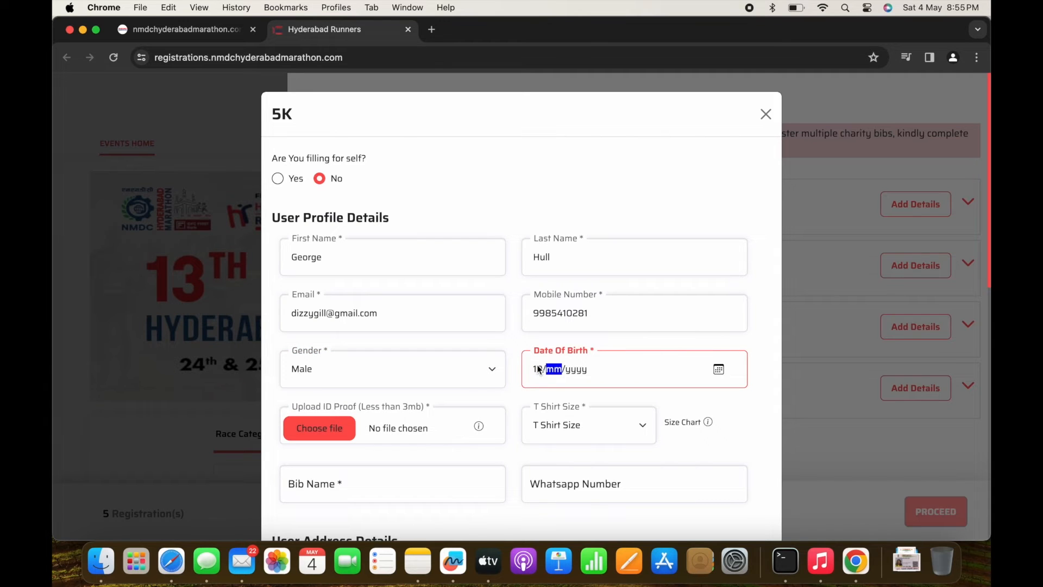
text(02)
text(1981)
click(325, 428)
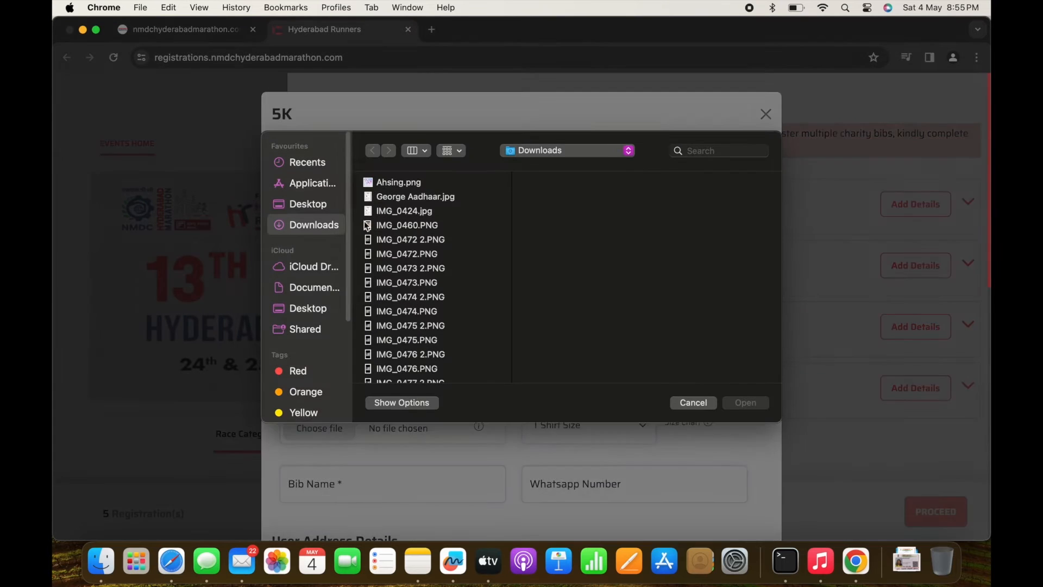
double_click(441, 202)
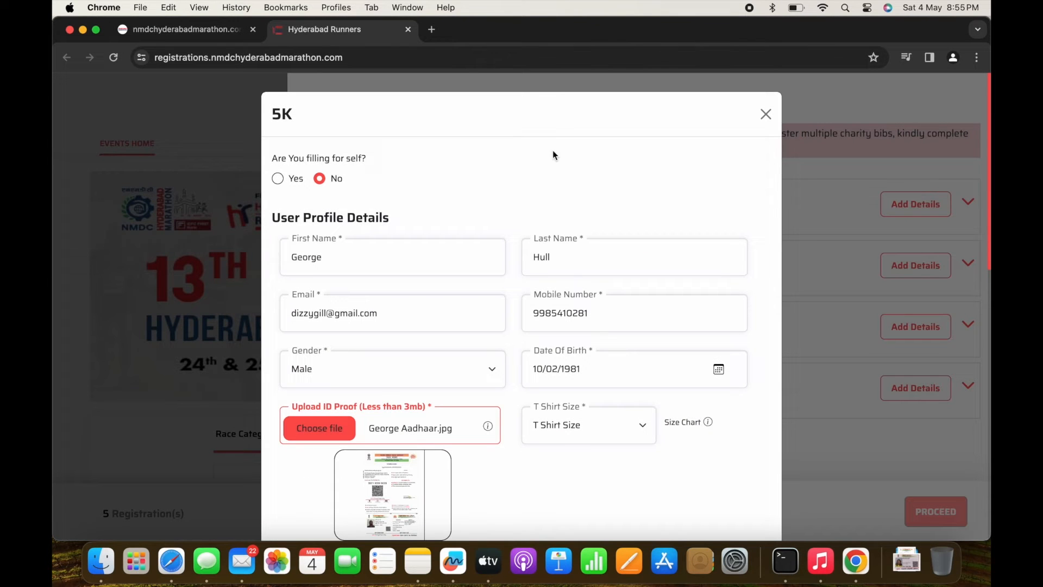
click(580, 434)
click(558, 480)
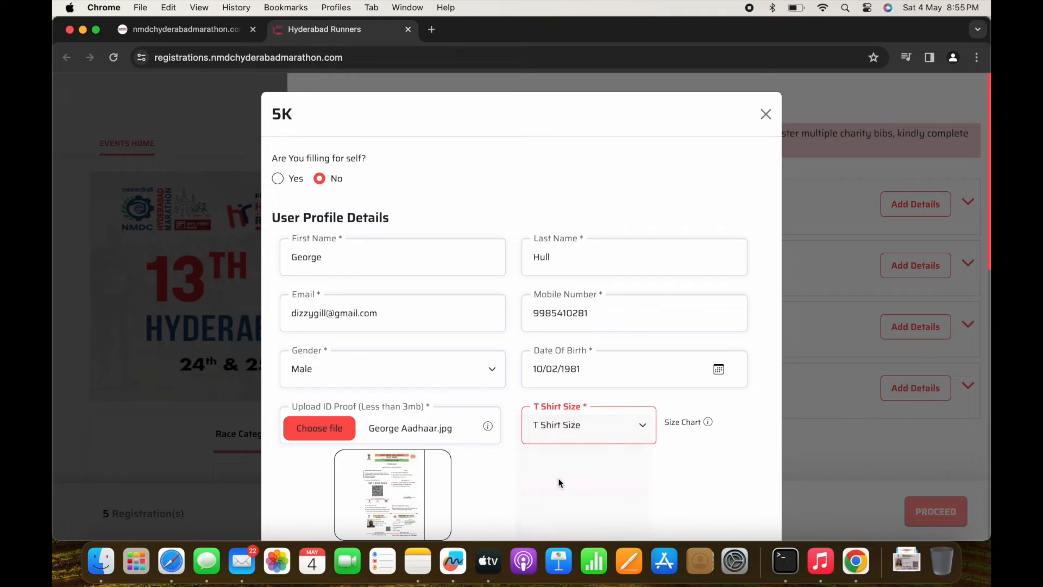
- Fill in the bib name and copy the participant's mobile number into WhatsApp number
scroll(548, 412, down, 5)
click(333, 361)
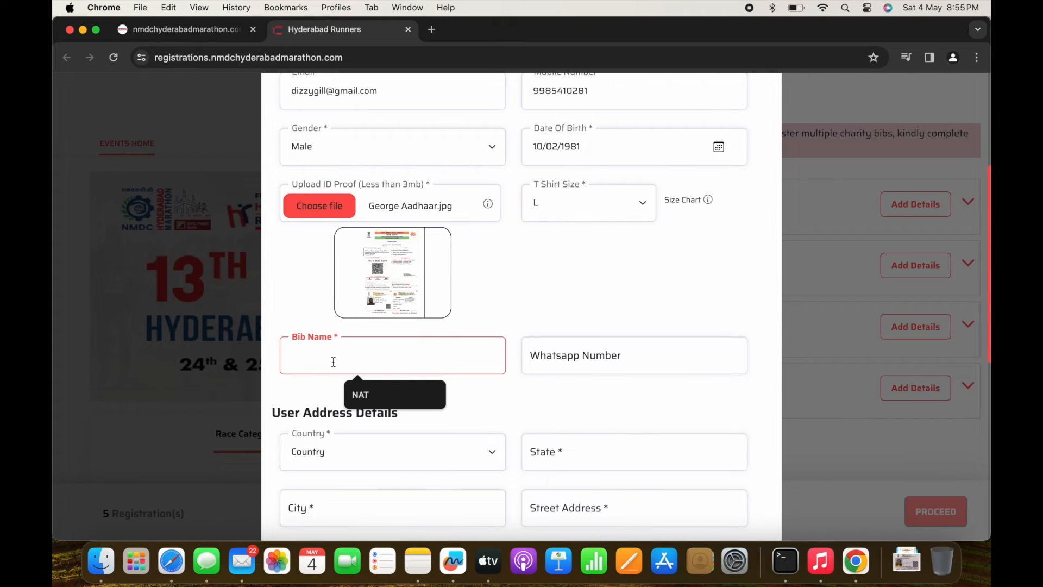
text(GEORGE)
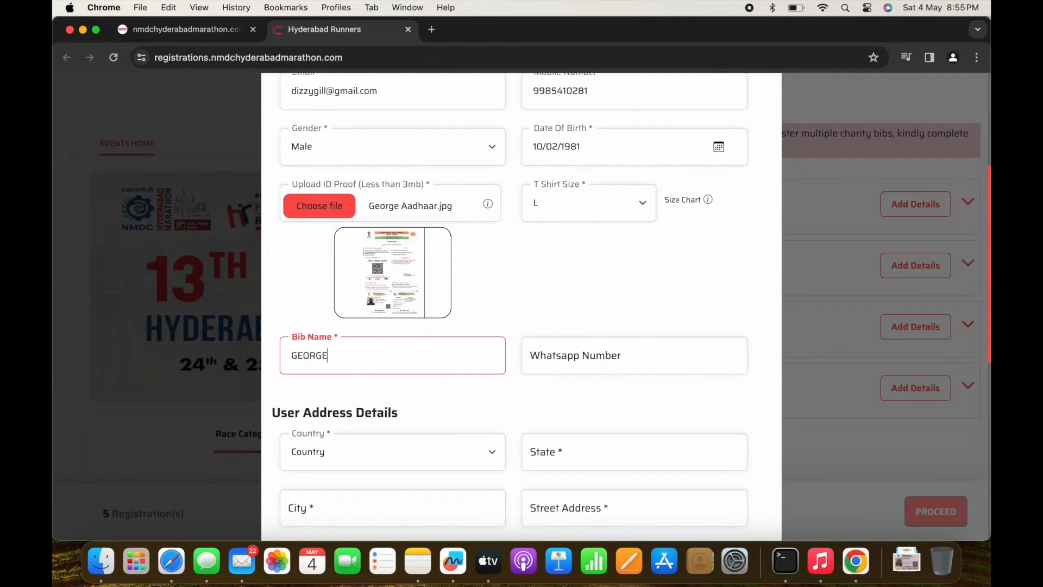
click(574, 345)
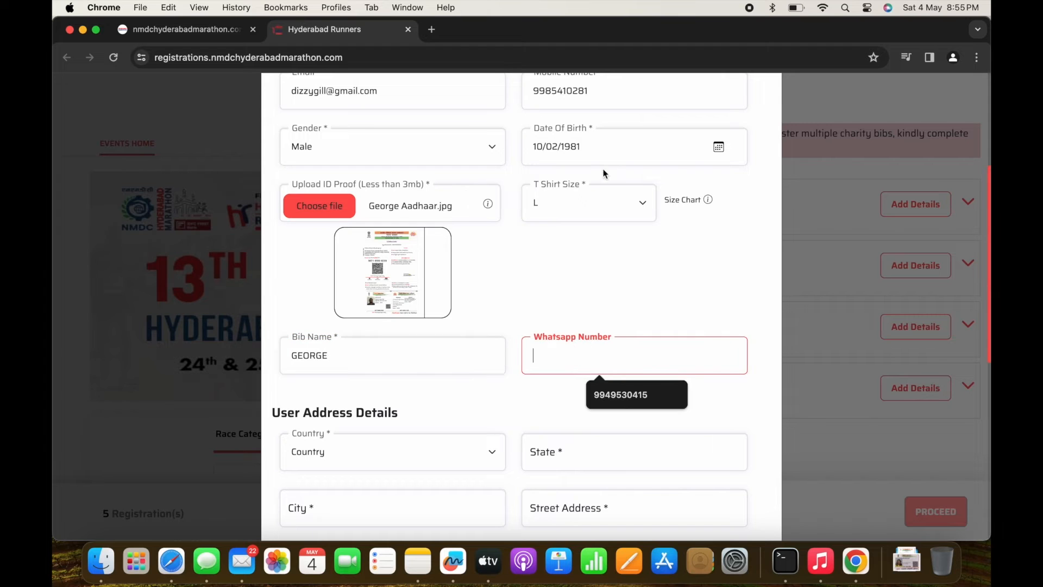
double_click(592, 104)
key(super+c)
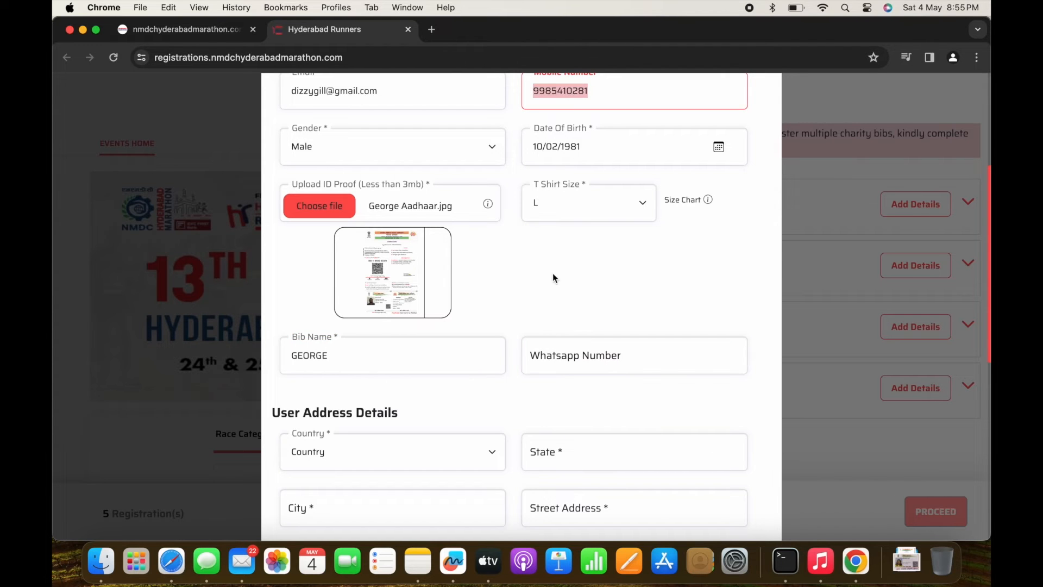
click(541, 344)
key(super+v)
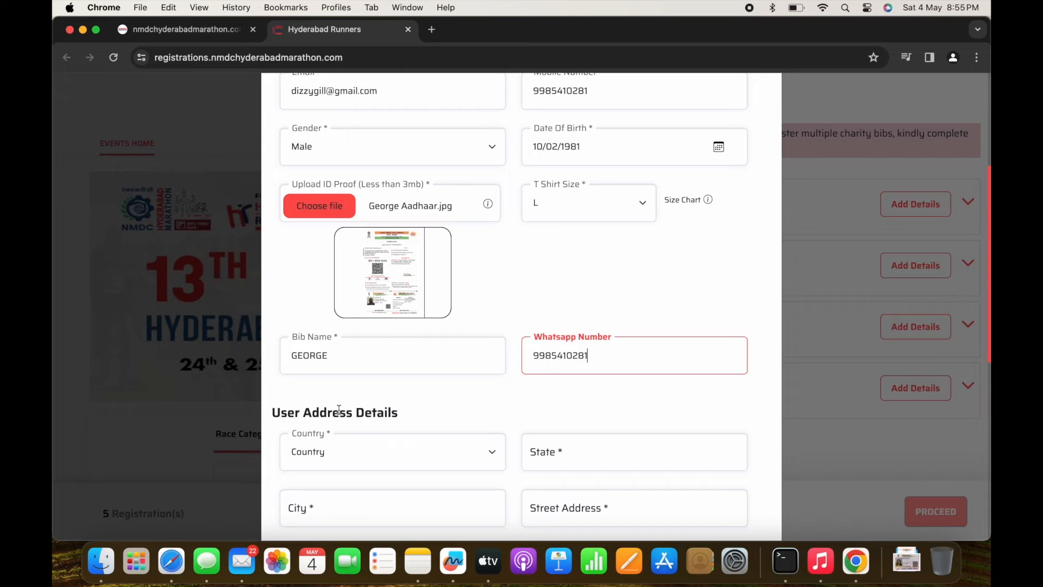
- Set the address to India, Telangana, Hyderabad, with street, area and the suggested pincode
click(307, 464)
text(in)
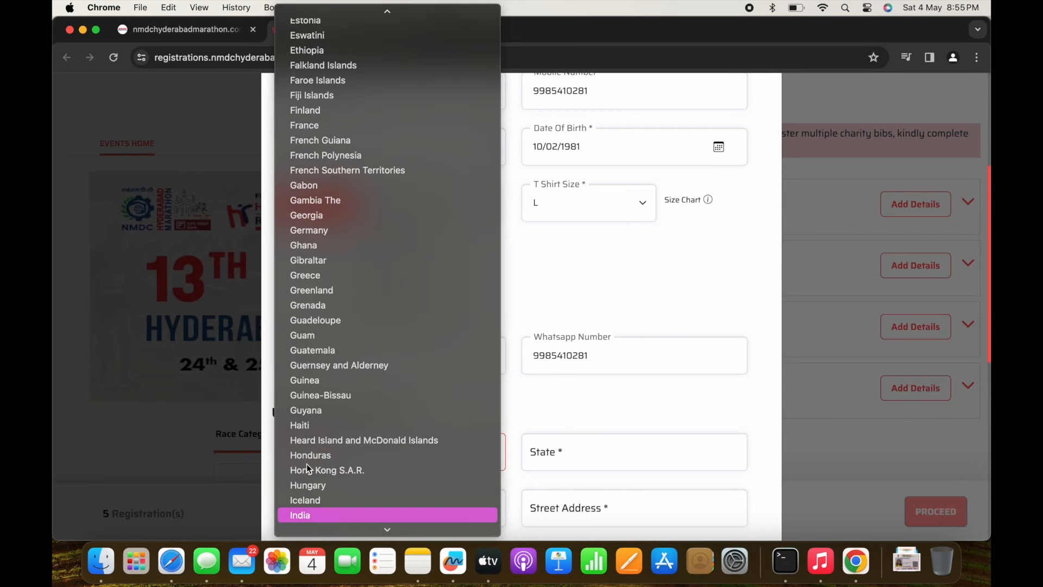
key(Return)
key(Tab)
text(tel)
key(Tab)
text(hyd)
key(Tab)
text(Sain)
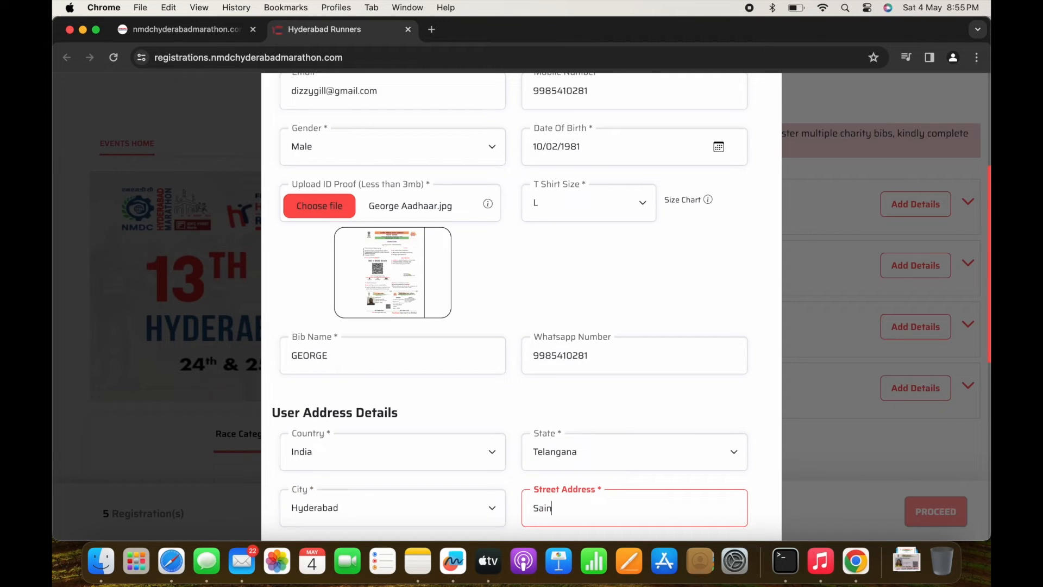
text(uri)
scroll(535, 343, down, 5)
click(415, 389)
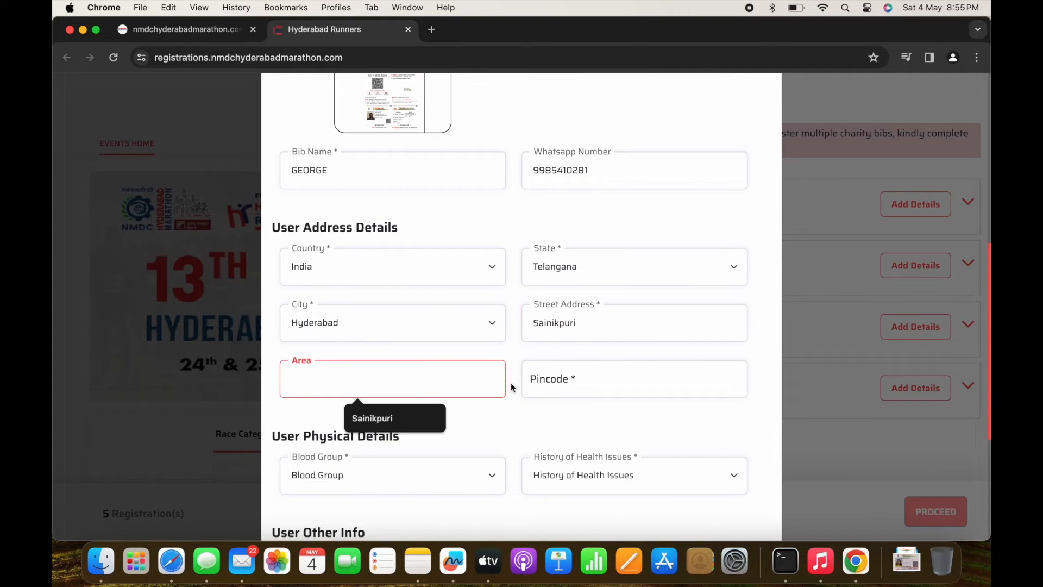
click(547, 391)
click(621, 418)
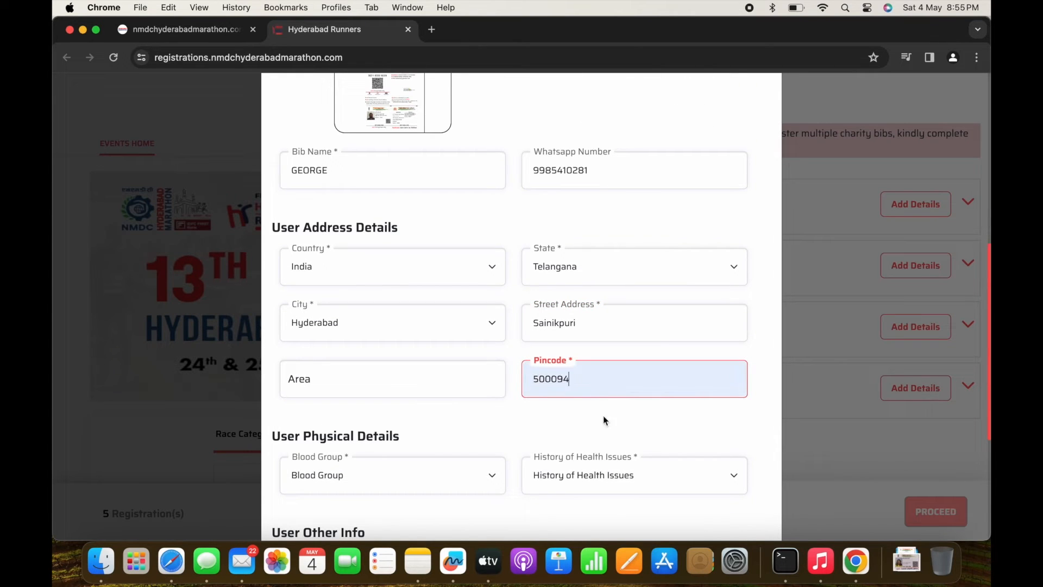
- Set blood group A+ and record Allergies as the health history
click(389, 481)
click(322, 491)
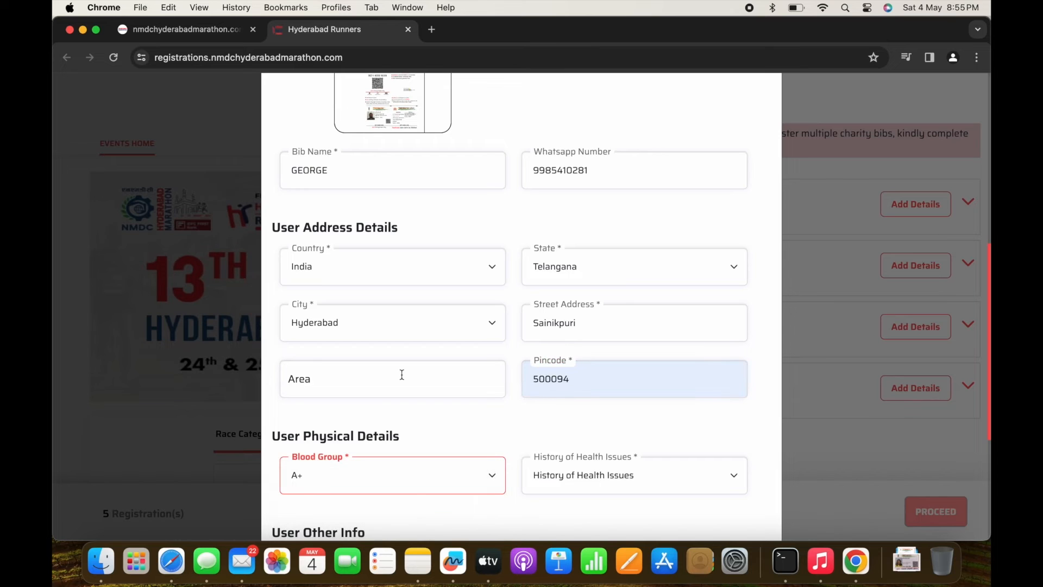
scroll(402, 373, down, 6)
click(560, 240)
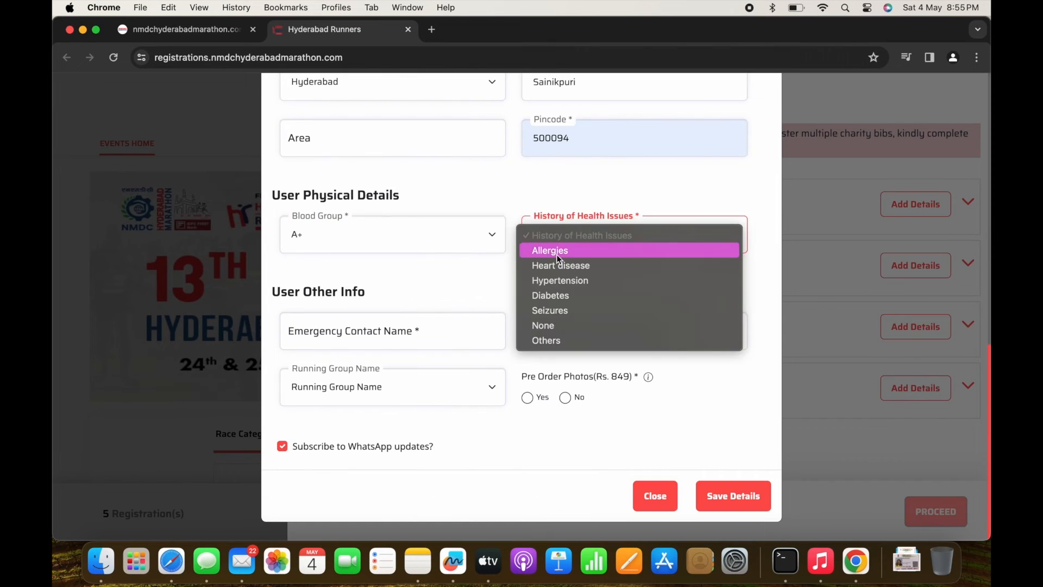
click(557, 255)
- Autofill the emergency contact name and number, decline photo pre-order, and save the second runner
click(355, 321)
click(388, 374)
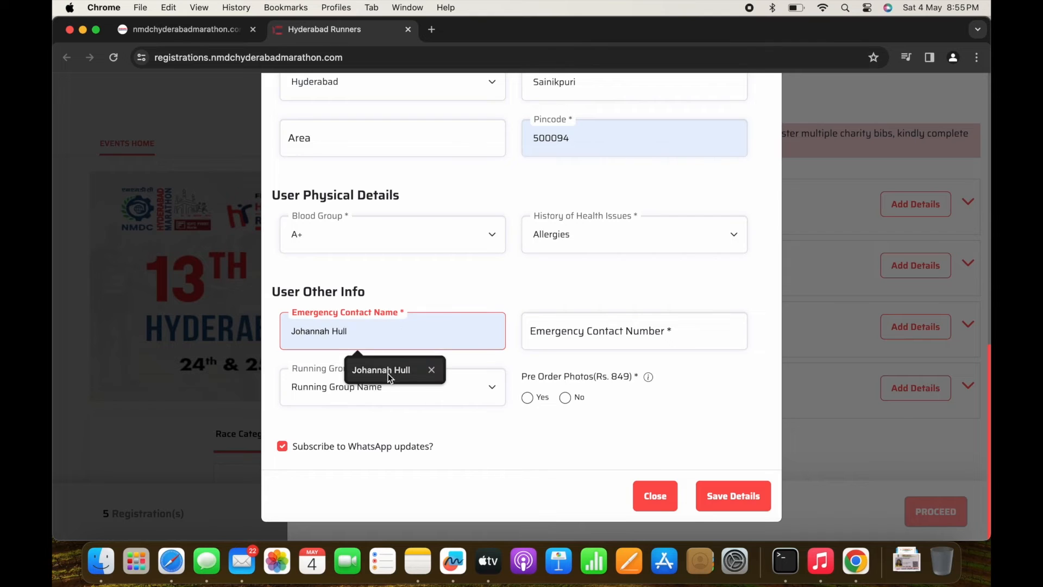
click(556, 344)
click(613, 370)
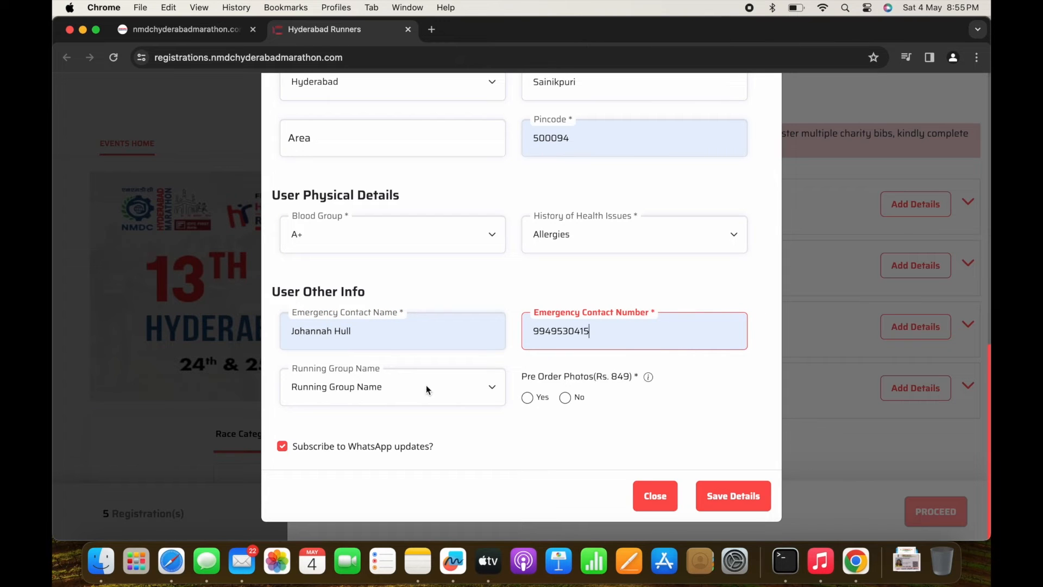
click(566, 398)
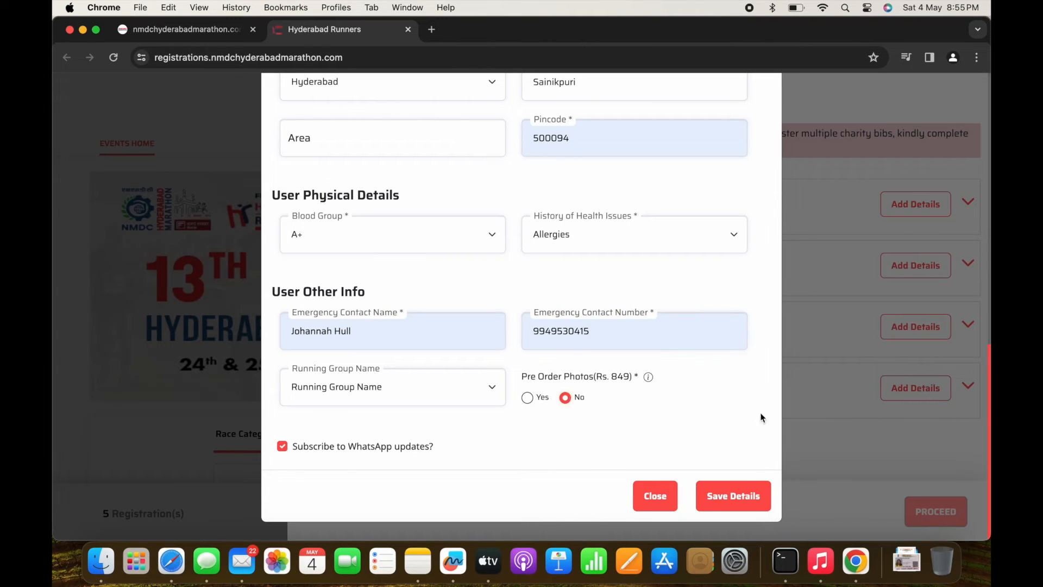
click(728, 495)
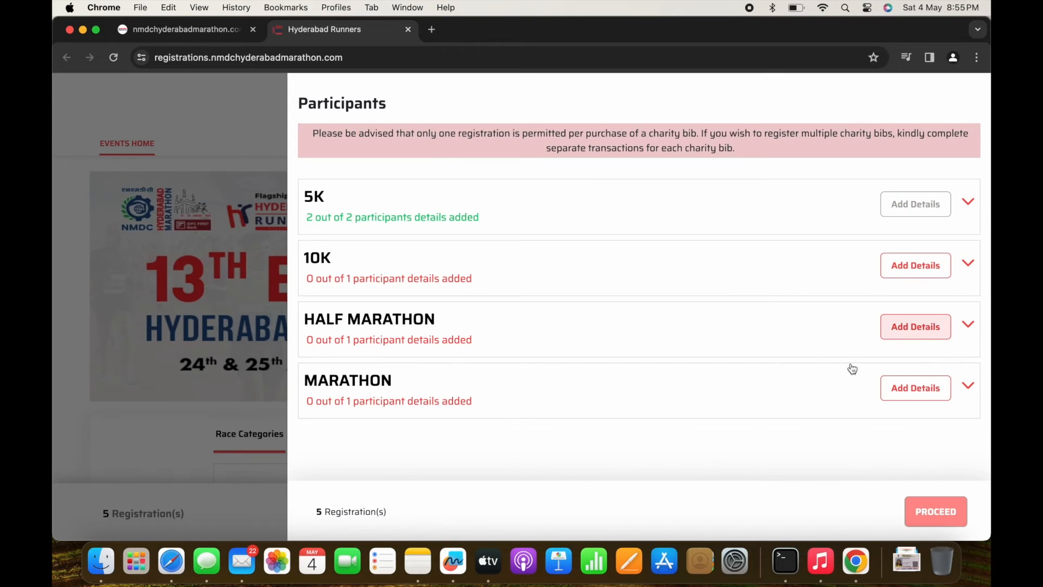
- Add the MARATHON runner's first name, last name and email address
click(914, 388)
click(336, 249)
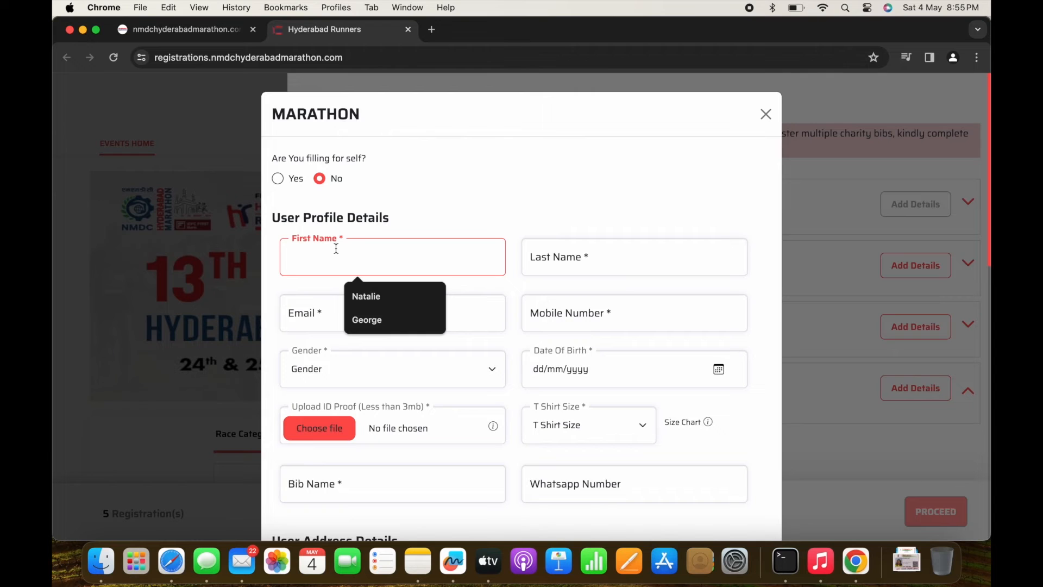
key(Tab)
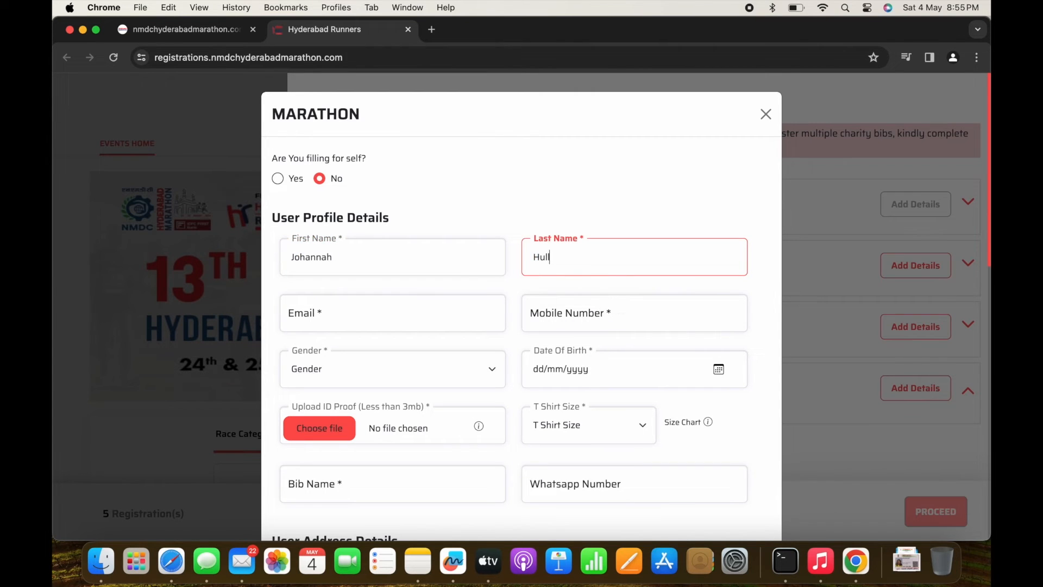
click(321, 322)
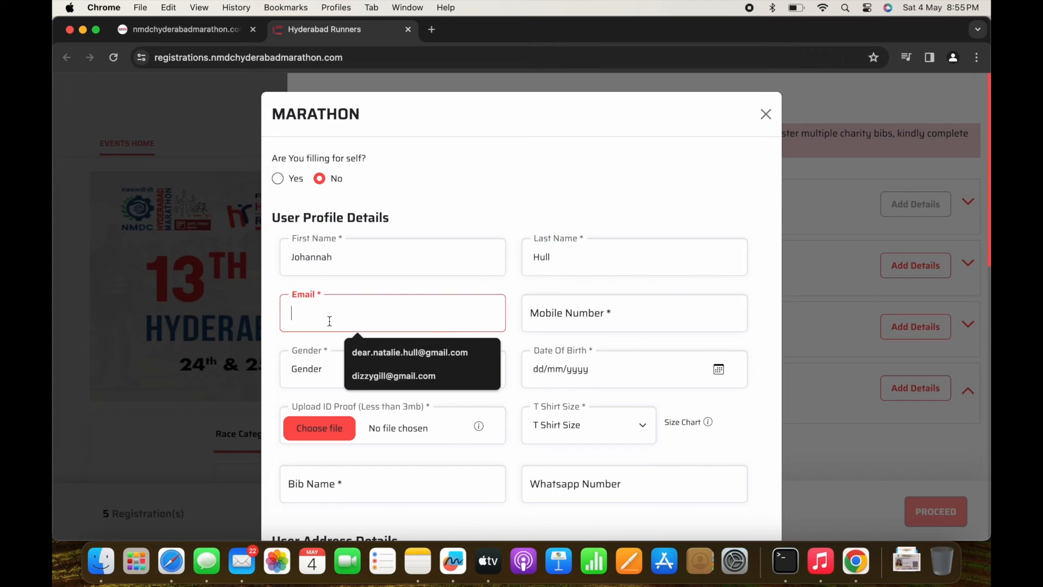
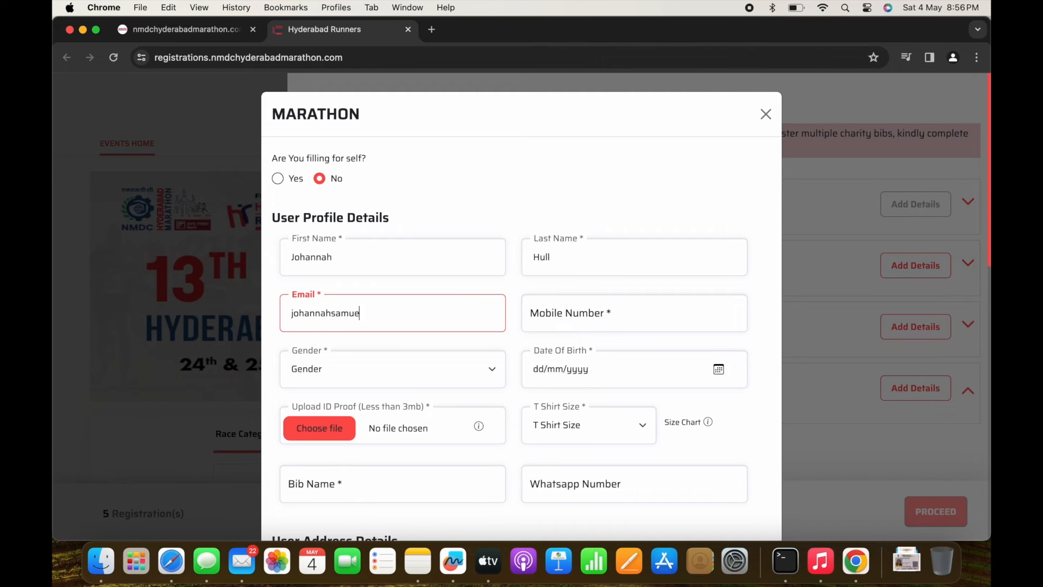
- Fill the mobile number from the saved suggestion and set gender to Female
click(540, 316)
click(605, 348)
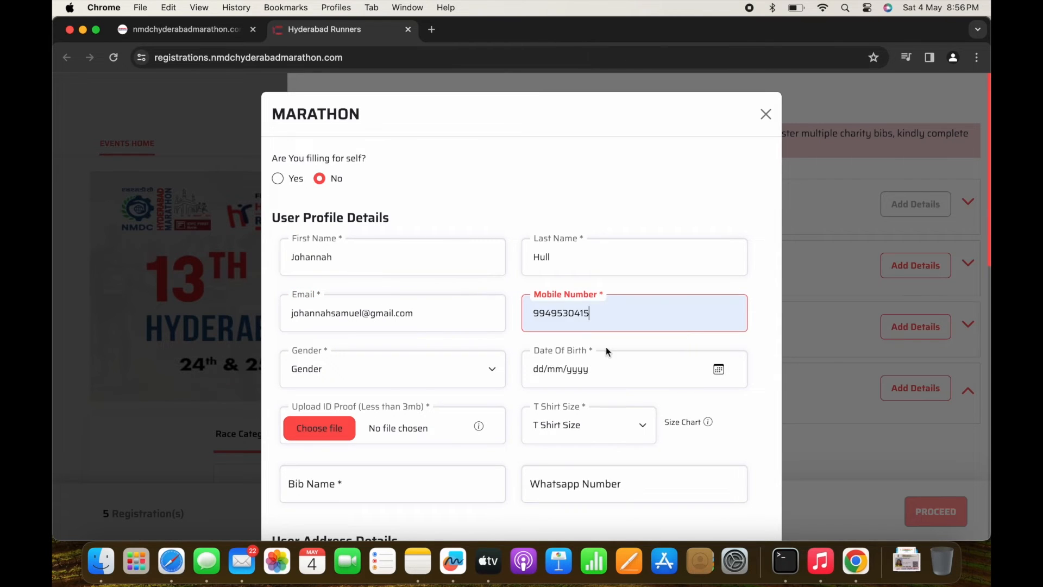
click(383, 379)
click(333, 402)
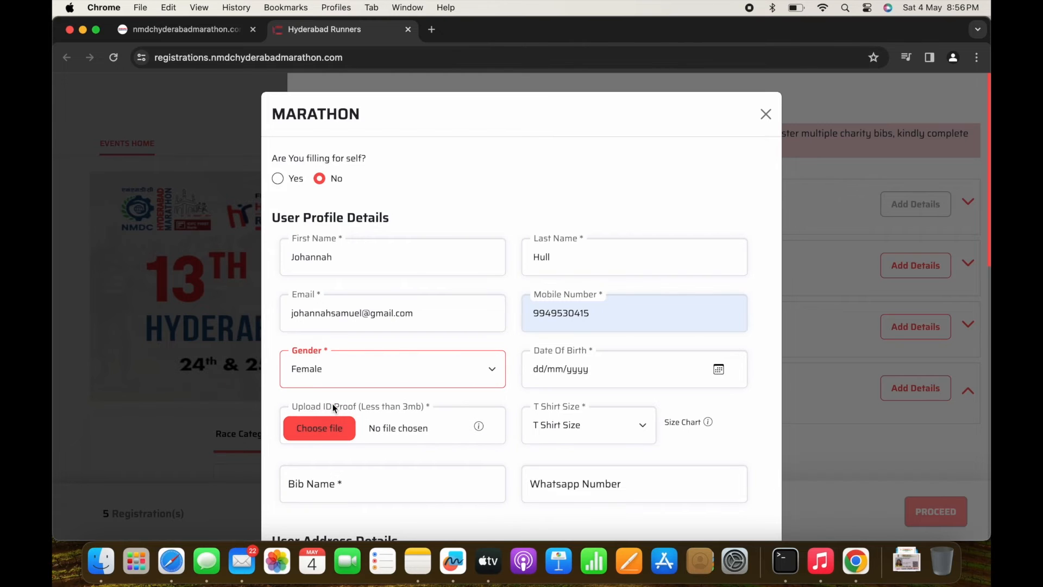
scroll(596, 424, down, 1)
- Fill the emergency contact name and number from the saved suggestions
scroll(597, 425, down, 10)
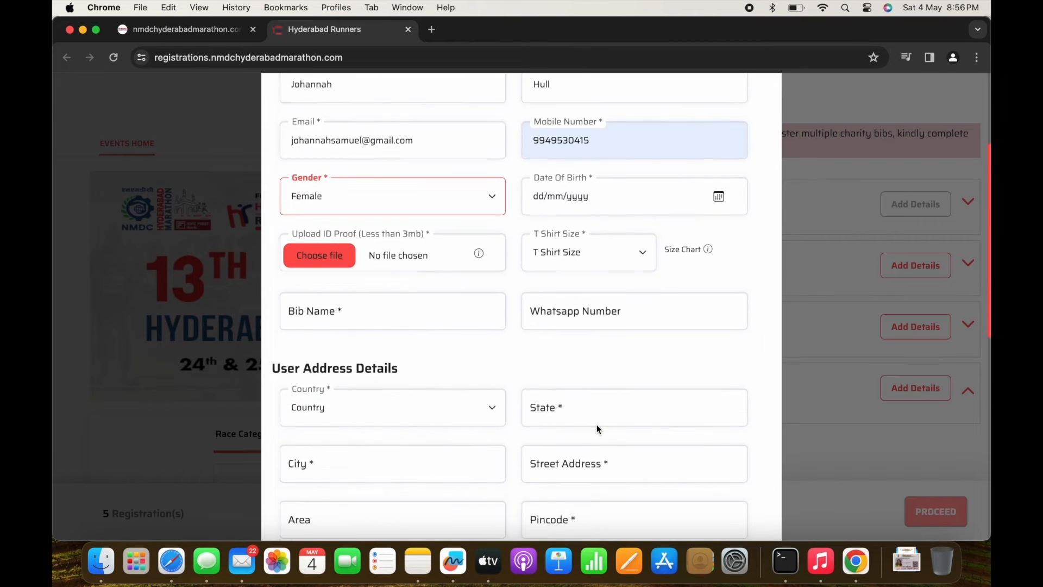
scroll(596, 426, down, 3)
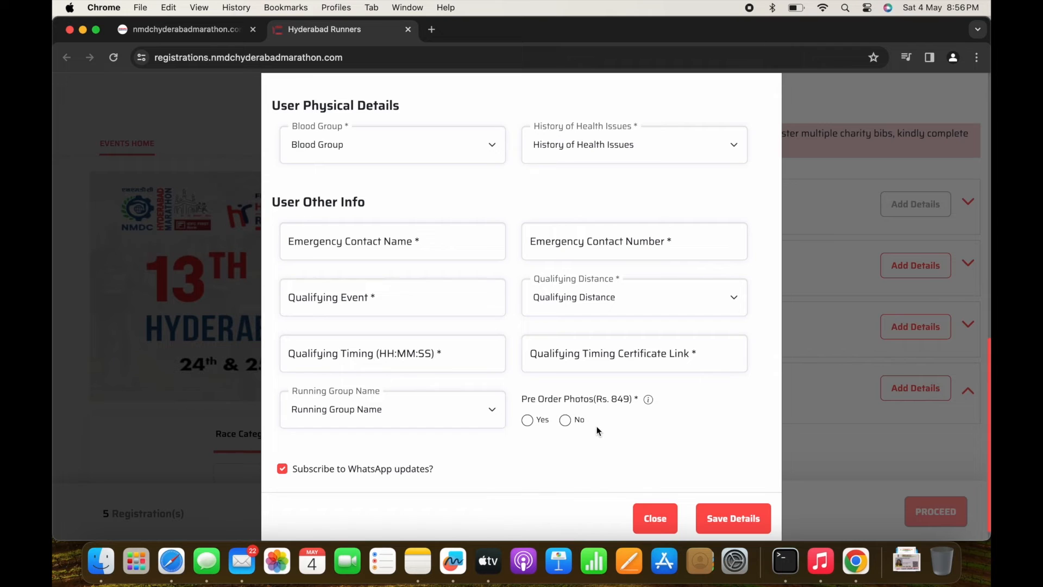
click(402, 228)
click(402, 257)
click(545, 220)
click(636, 265)
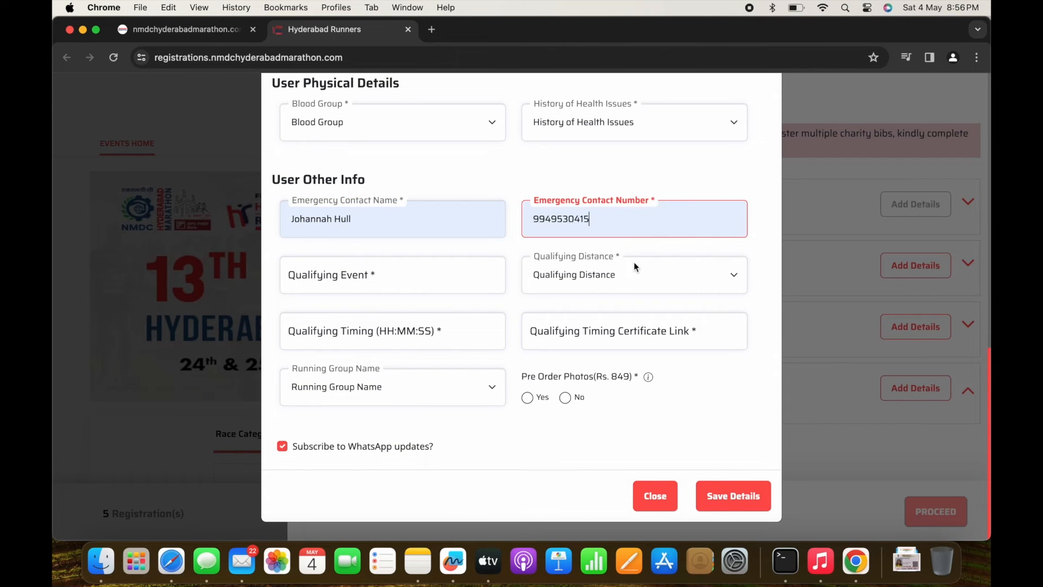
- Enter qualifying event Tata Mumbai Marathon with qualifying distance Half Marathon
click(324, 285)
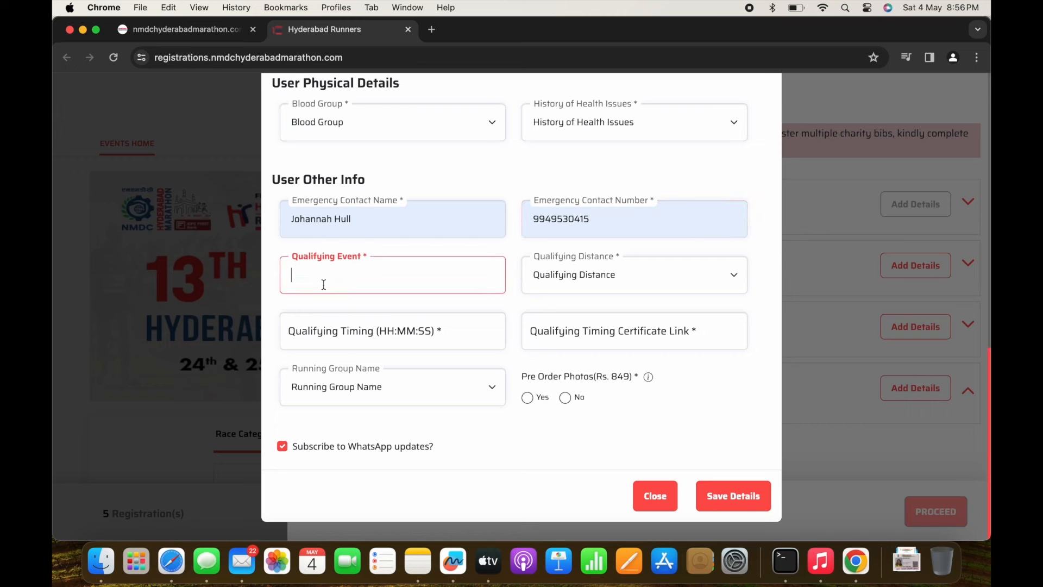
text(Tatat)
key(BackSpace)
text(Mumbai Marathon)
click(531, 279)
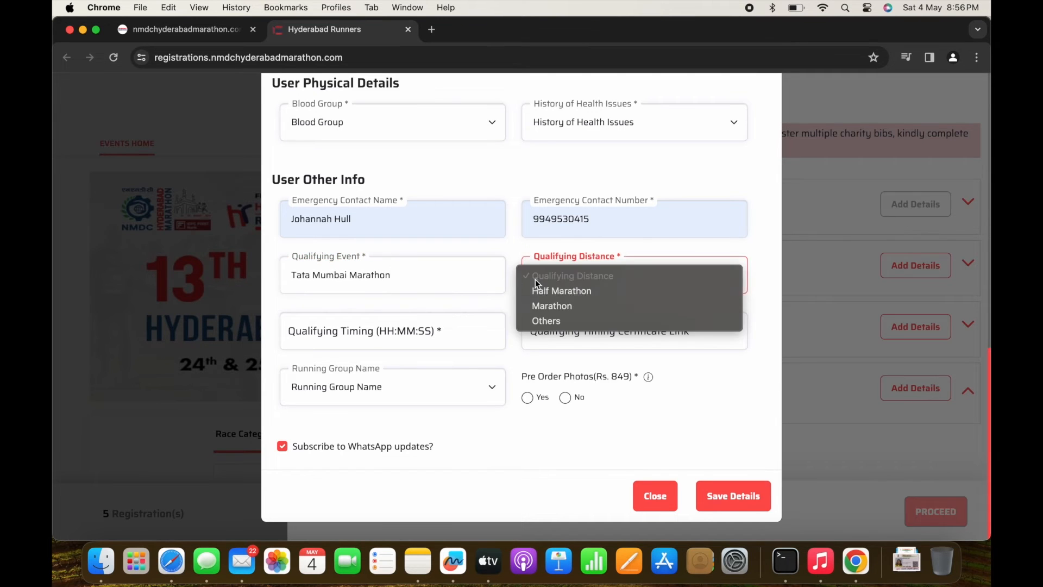
click(562, 289)
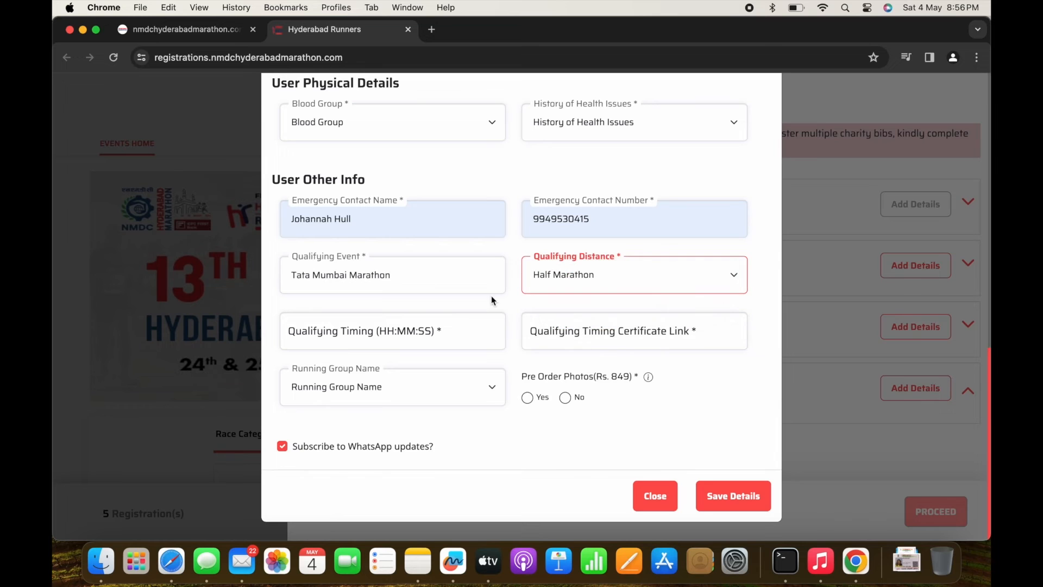
click(340, 323)
- In a new tab, search Google for 'tata mumbai marathon 2024 results'
click(432, 31)
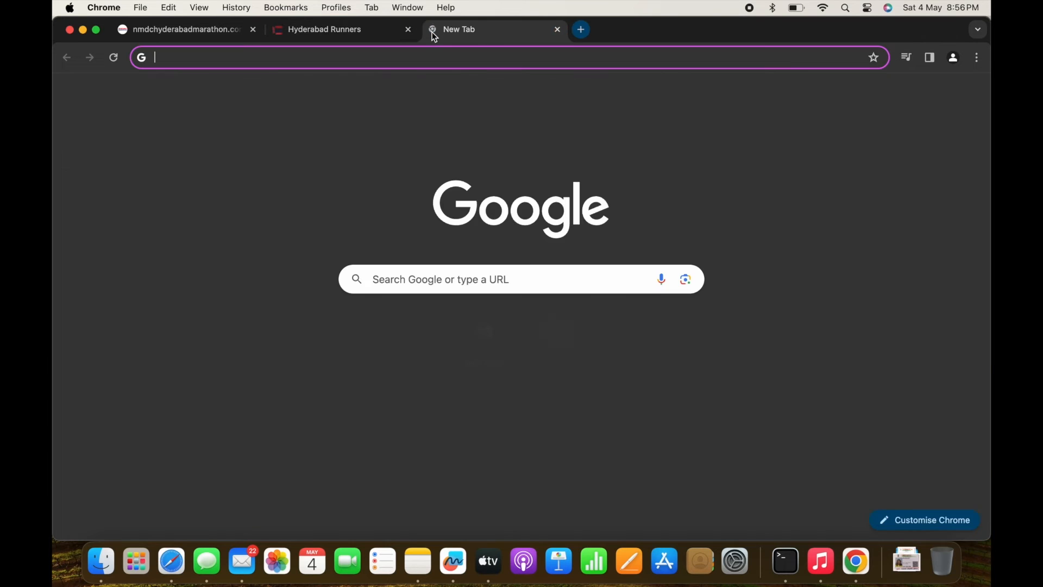
text(ta)
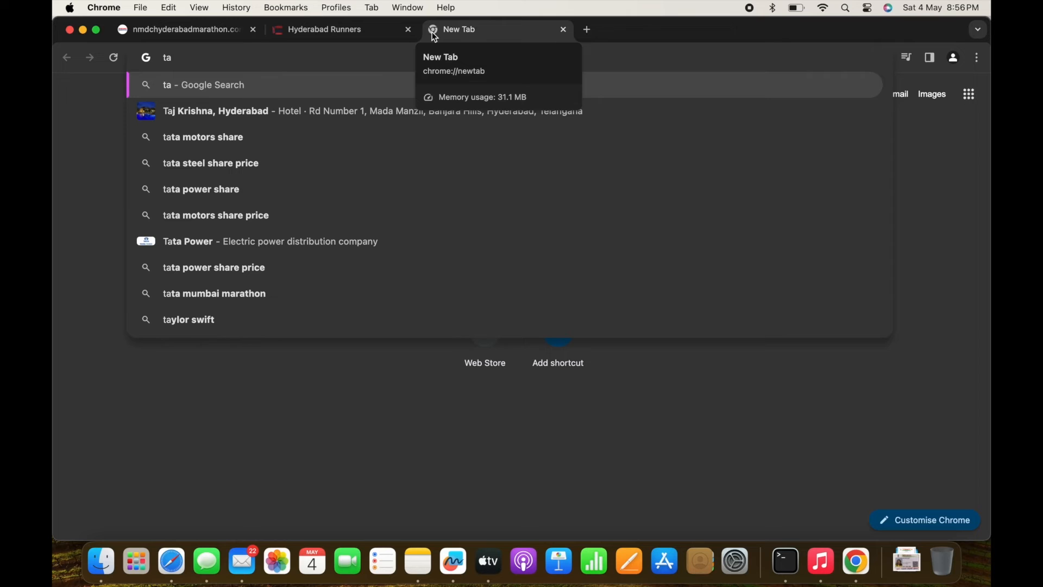
text(a)
key(BackSpace)
text(ta mumbai)
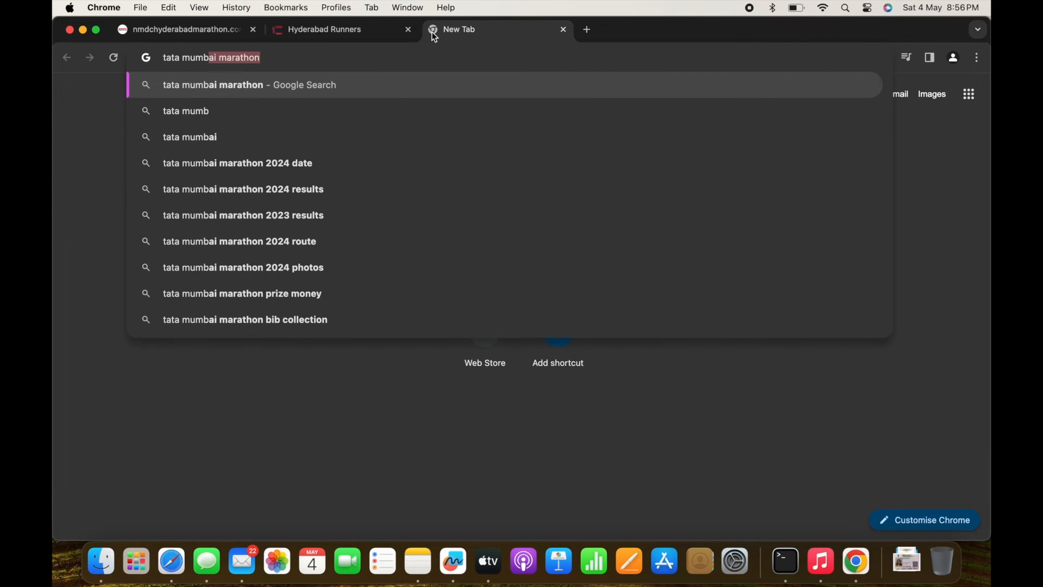
key(Right)
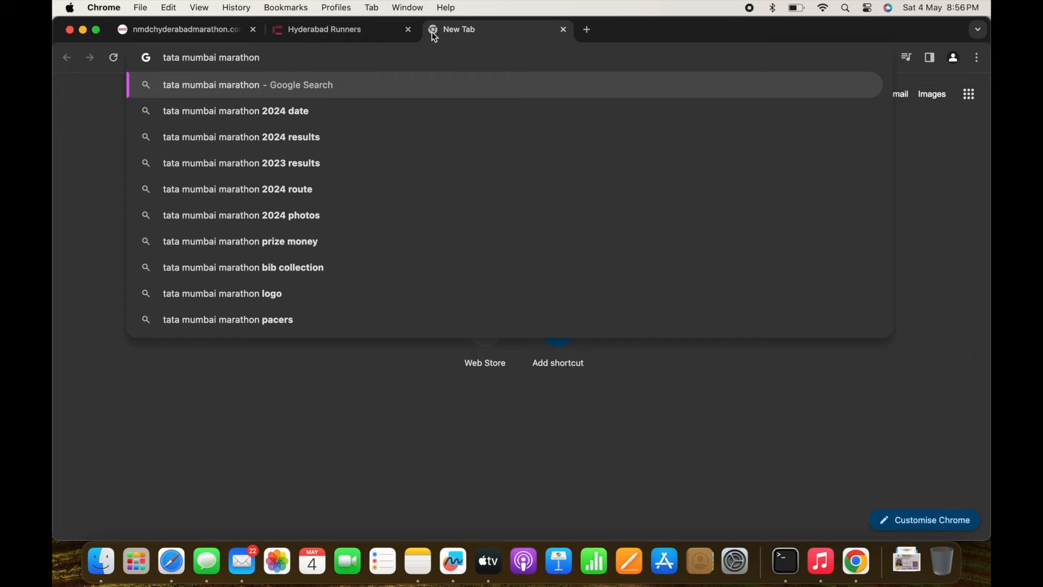
key(Down)
key(Down)
key(Return)
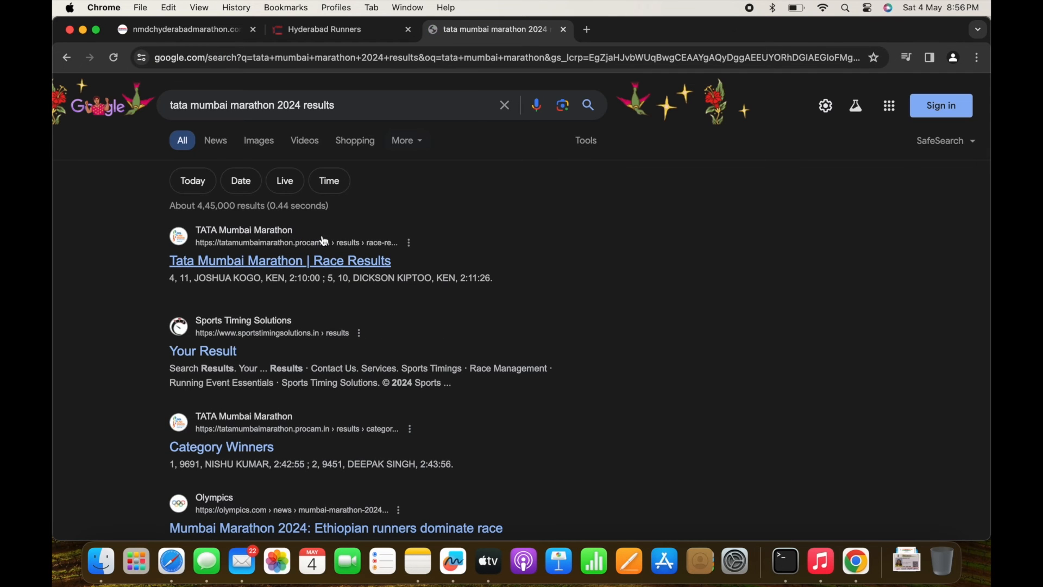
- Look up the runner's Tata Mumbai Marathon 2024 result on Sports Timing Solutions by name
click(220, 358)
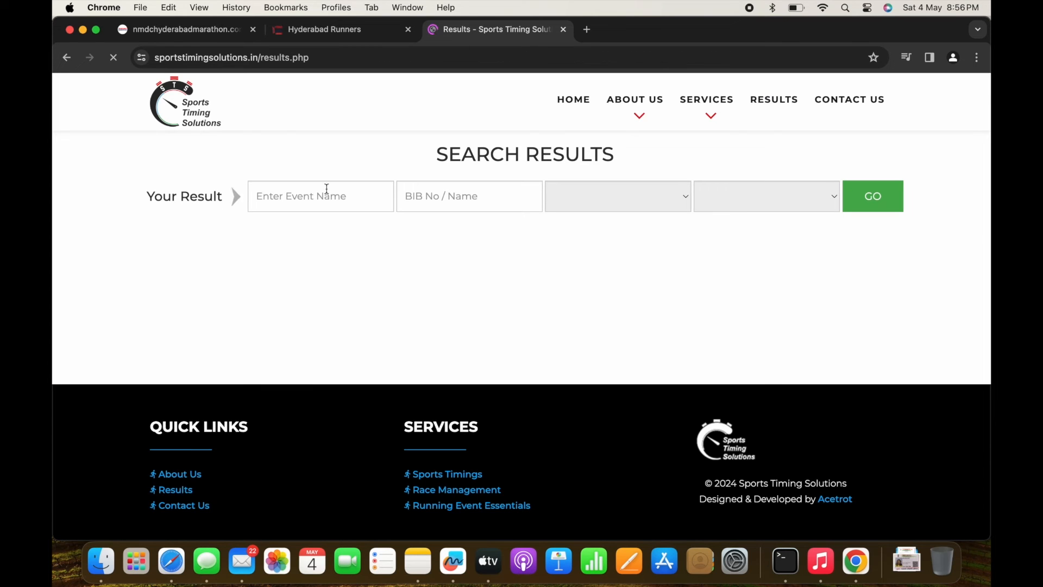
click(314, 197)
text(t)
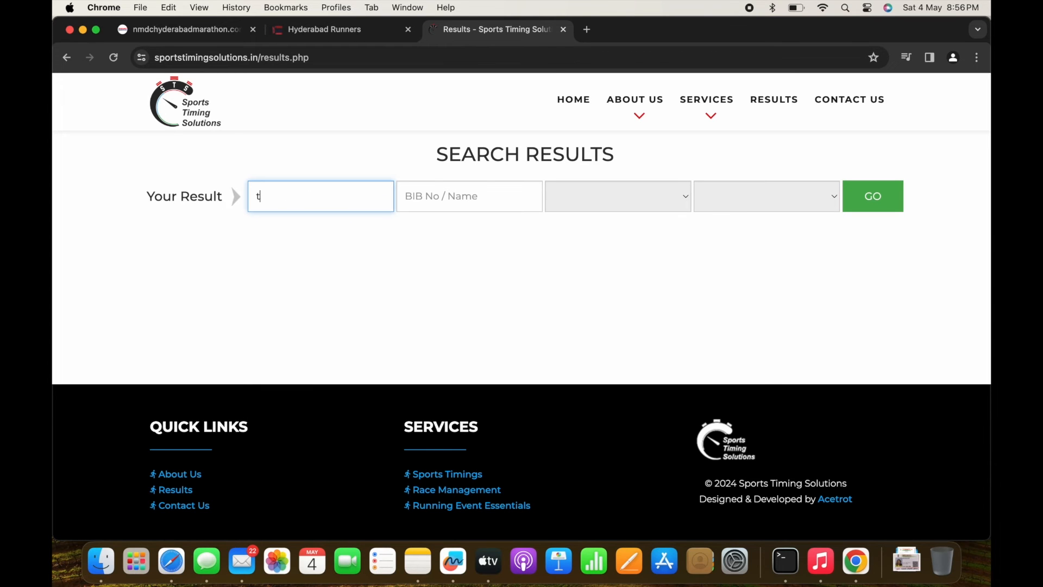
text(ata)
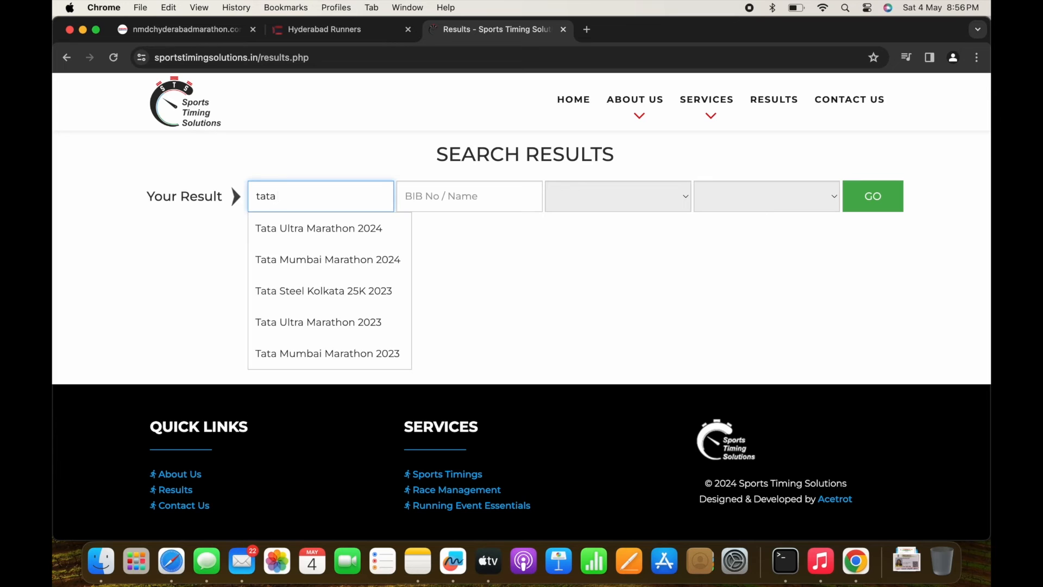
click(342, 265)
click(425, 196)
text(Jo)
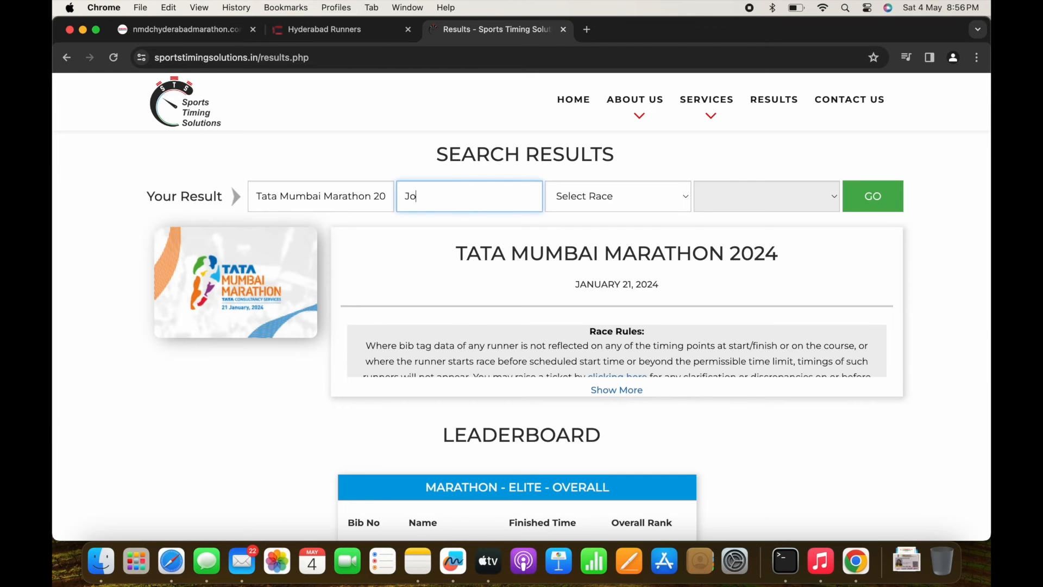
text(hannah)
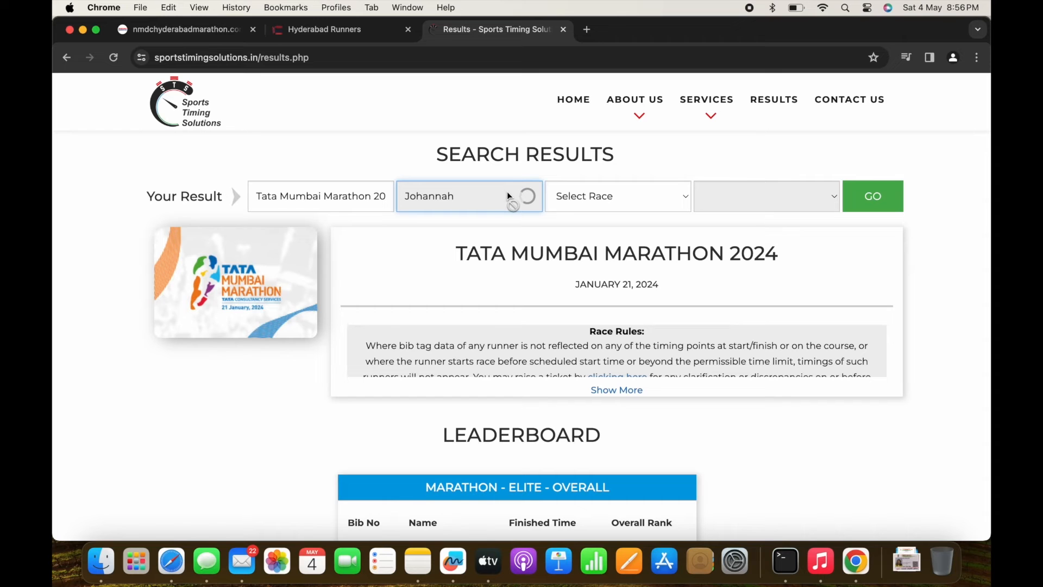
click(497, 227)
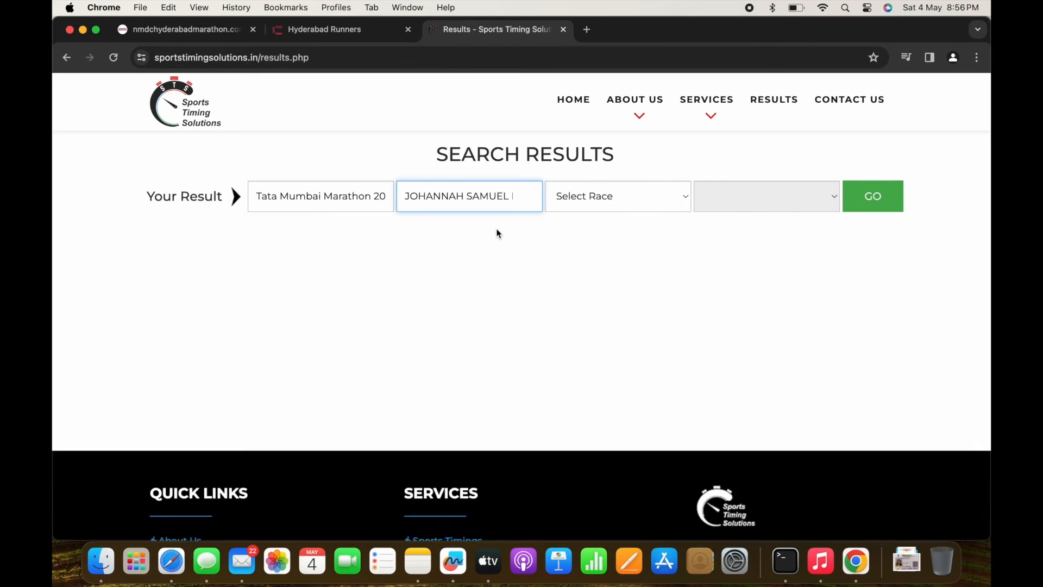
- Open the result's shareable page in a new tab
scroll(704, 319, down, 8)
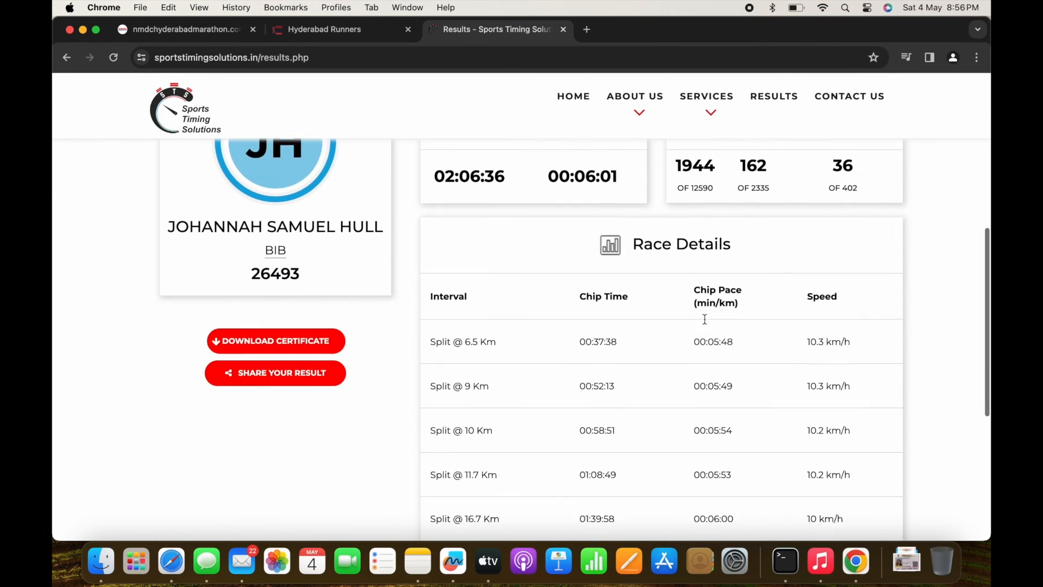
scroll(704, 318, up, 1)
click(288, 379)
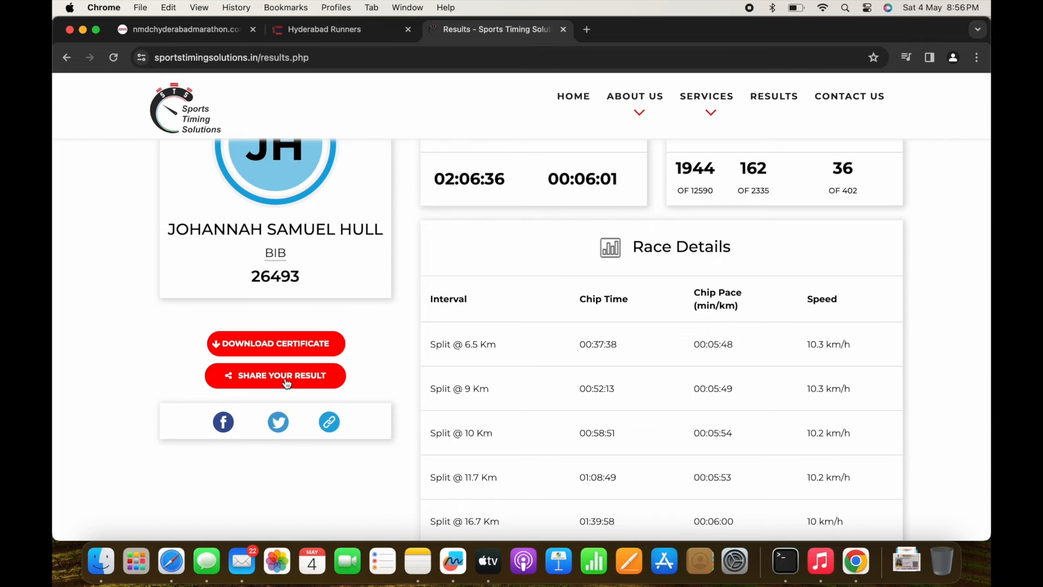
click(332, 423)
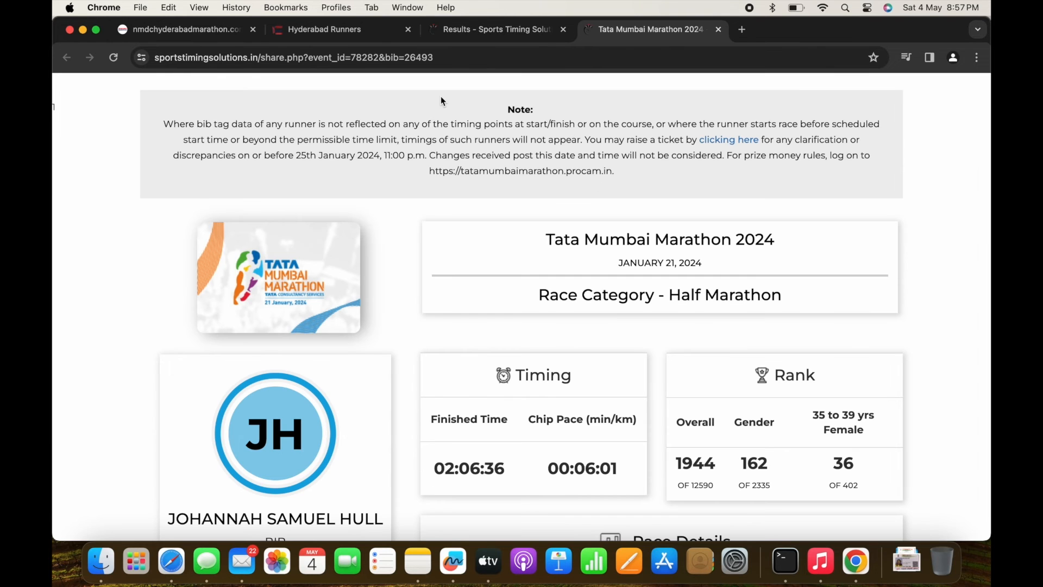
- Enter qualifying time 02:06:36 and paste the shared result link as the certificate
click(455, 55)
key(super+c)
click(474, 31)
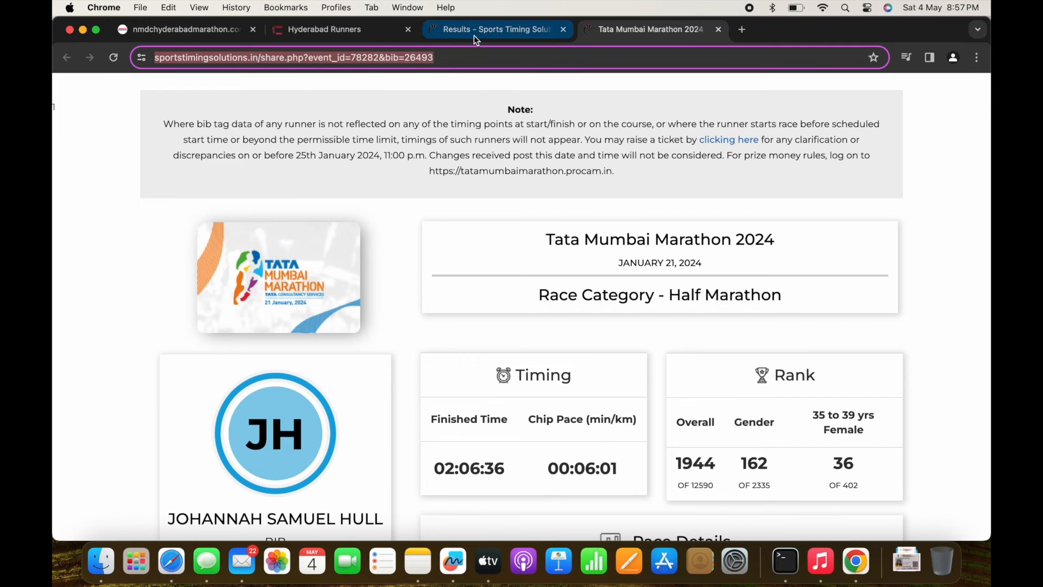
click(345, 29)
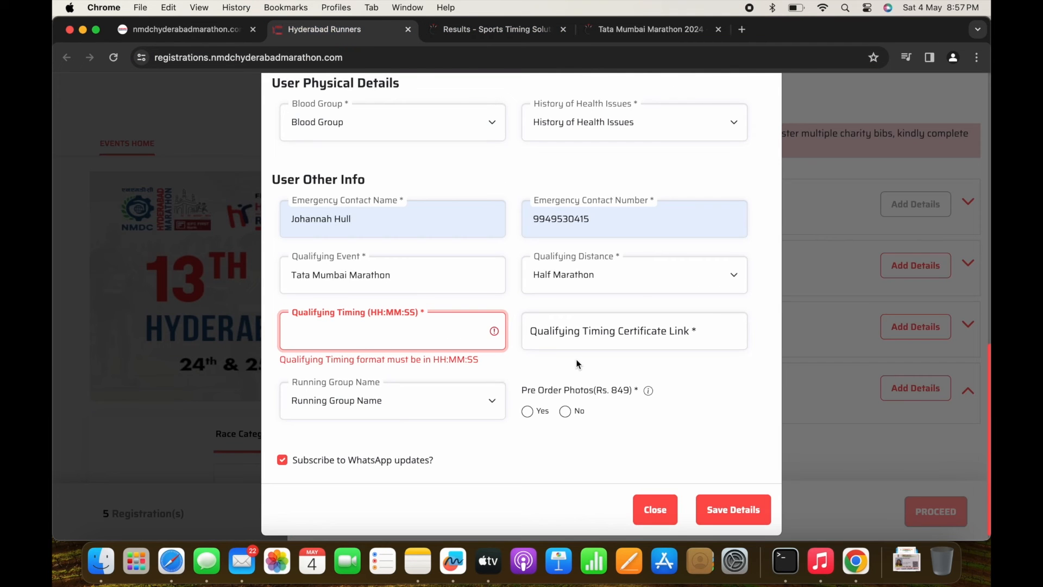
click(637, 39)
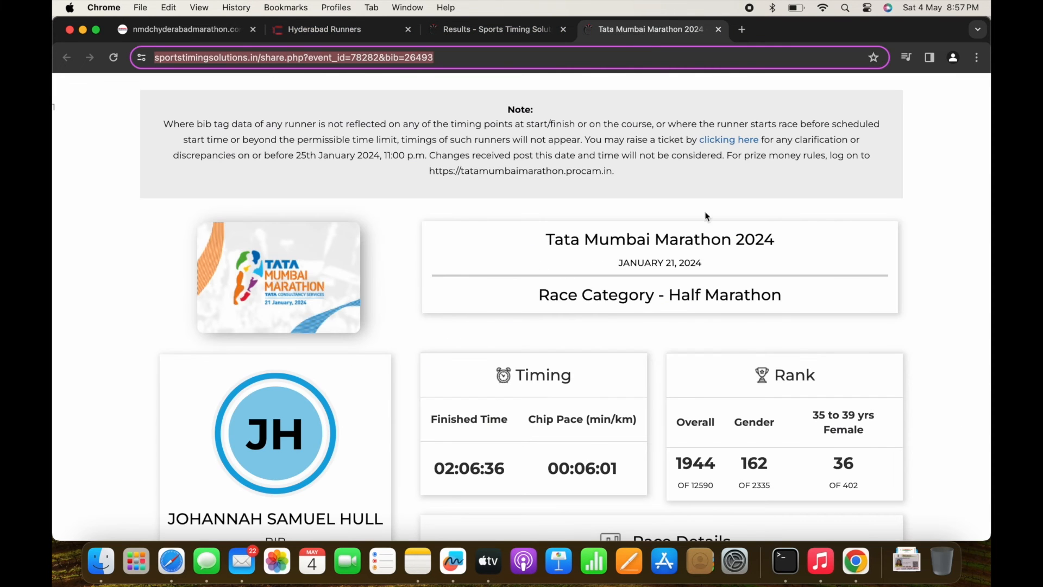
scroll(662, 297, down, 2)
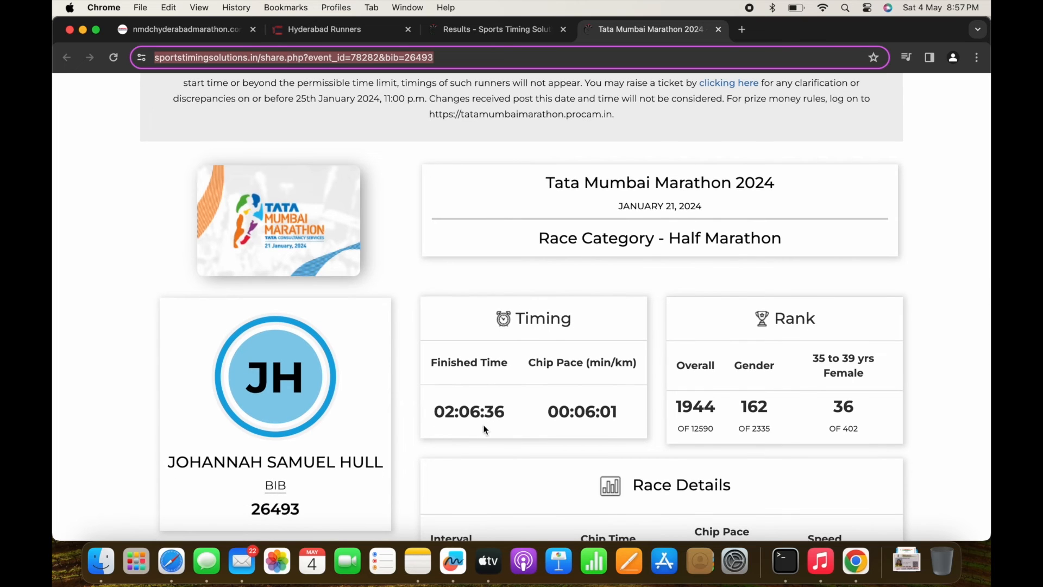
click(346, 29)
text(02:06:36)
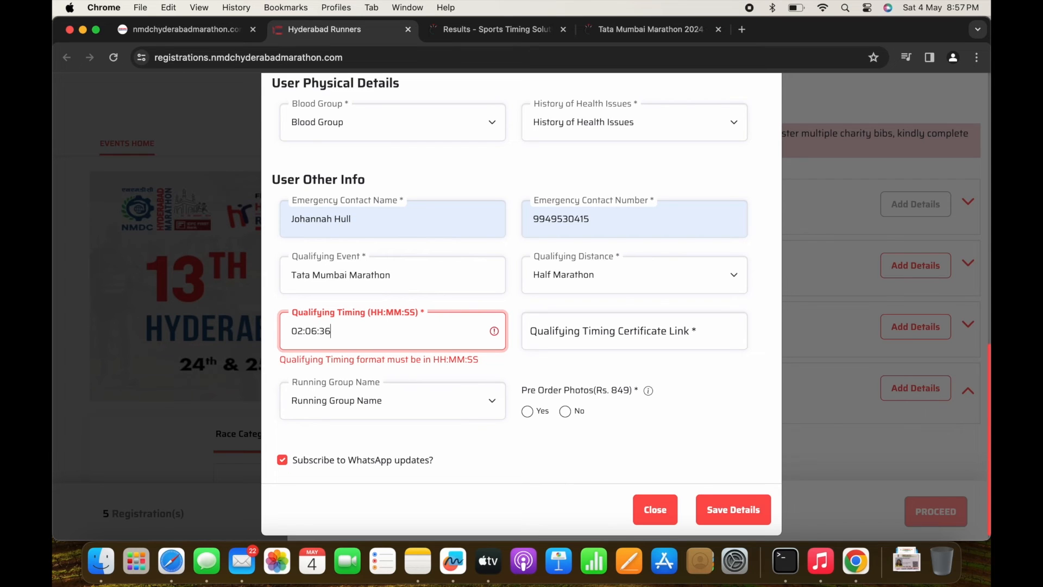
click(620, 339)
key(super+v)
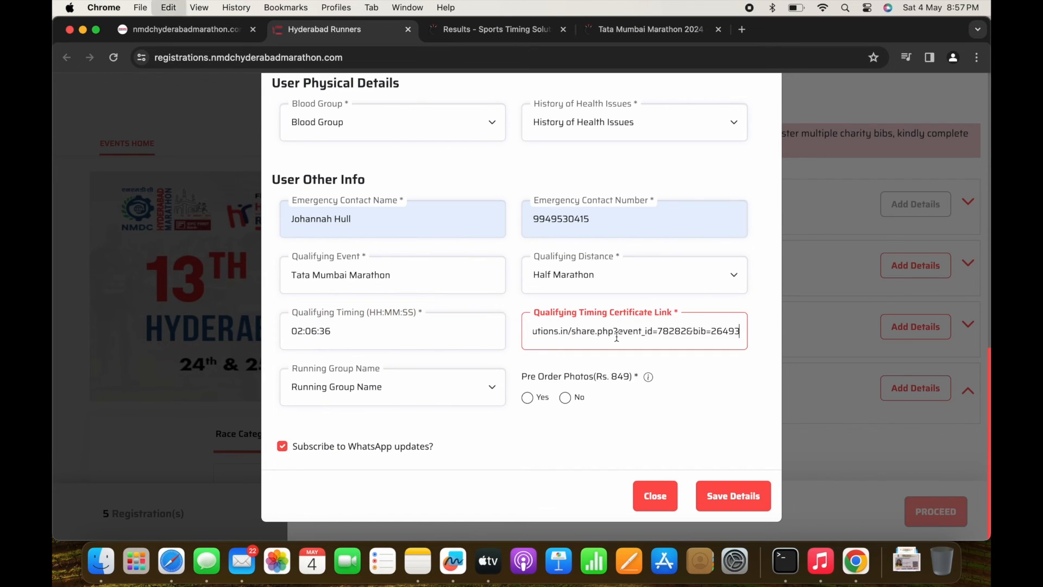
- Pre-order race photos, choose running group Hyderabad Runners, and save the details
click(527, 398)
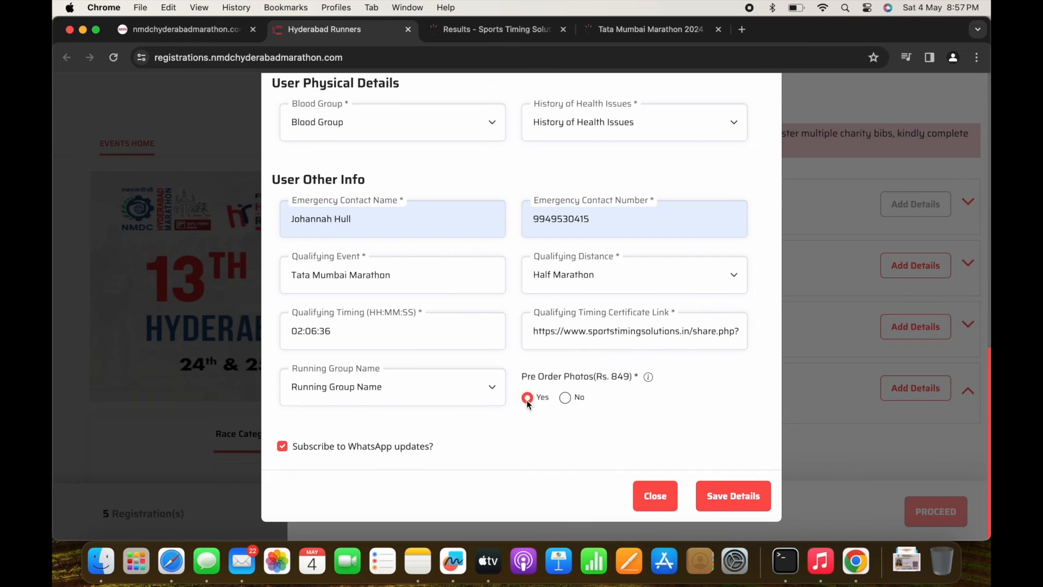
click(440, 390)
text(ers)
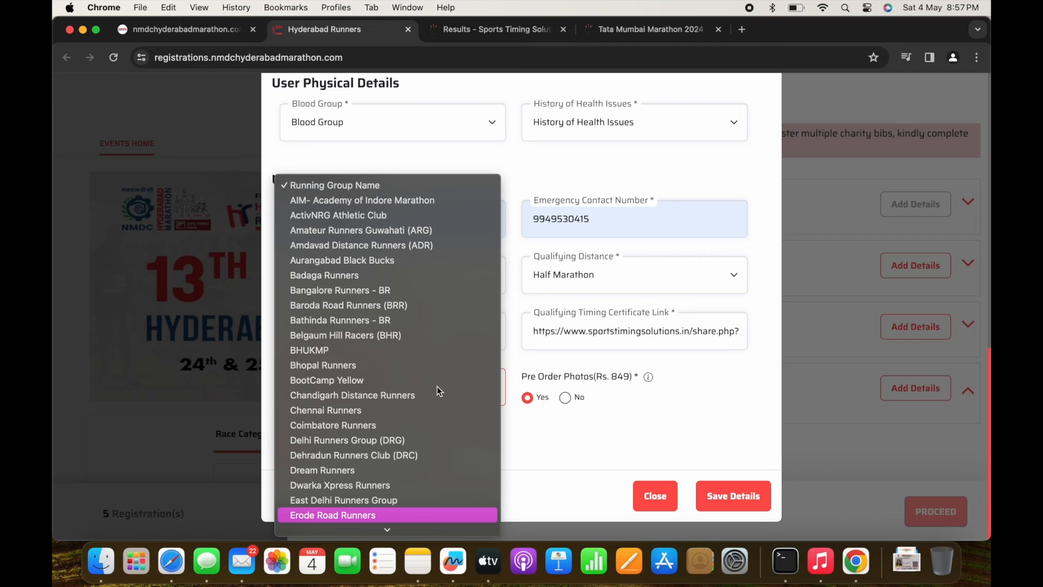
text(h)
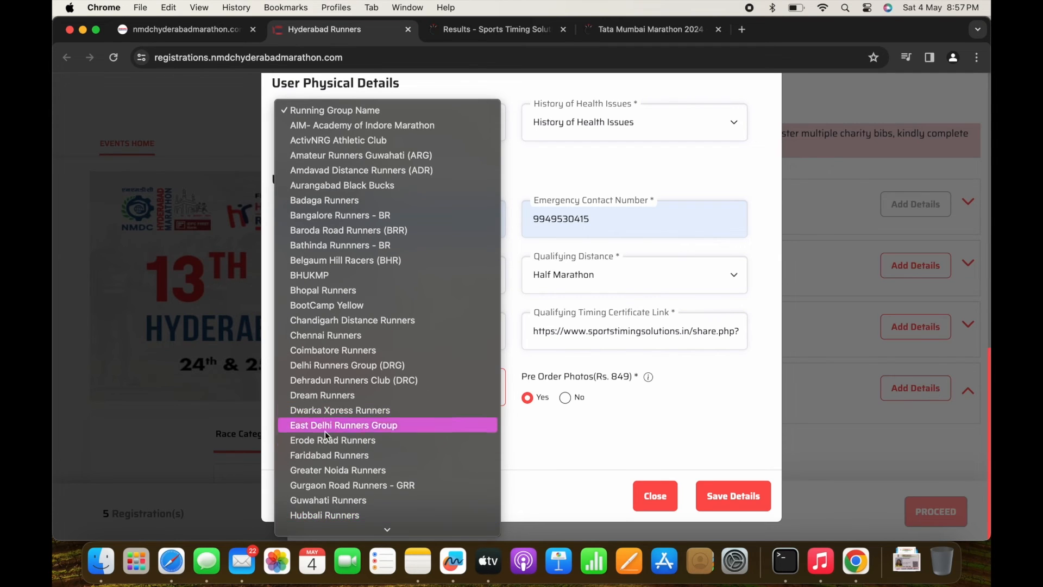
scroll(331, 435, down, 3)
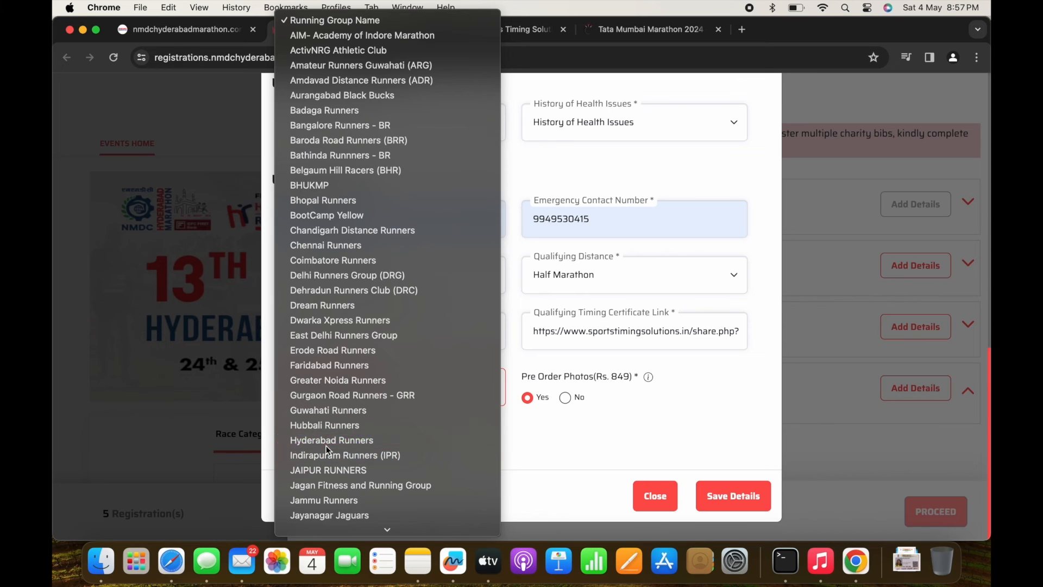
click(326, 442)
click(726, 495)
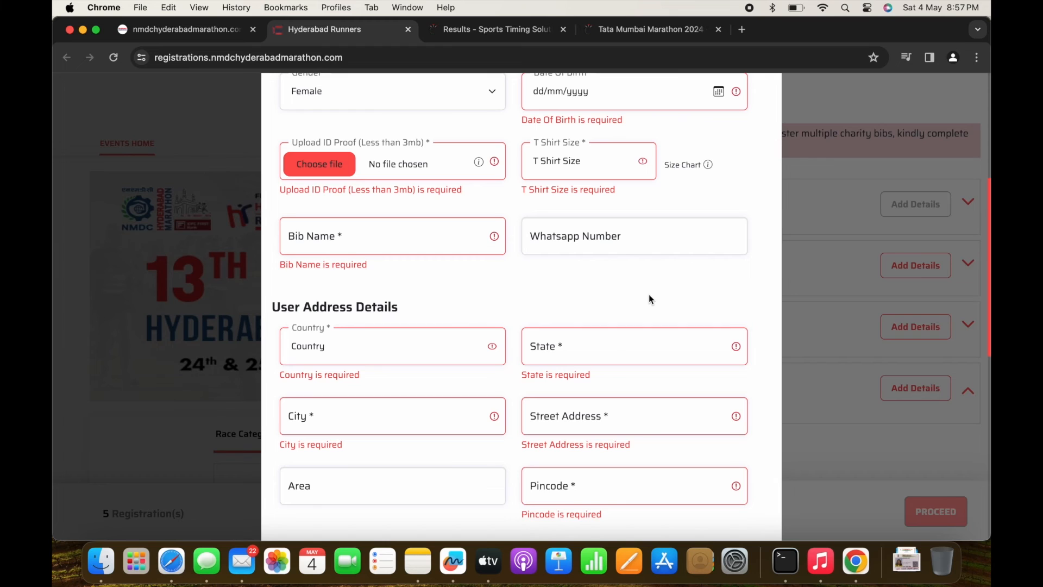
- Enter the bib name and fill the WhatsApp number from the saved suggestion
click(354, 240)
text(J)
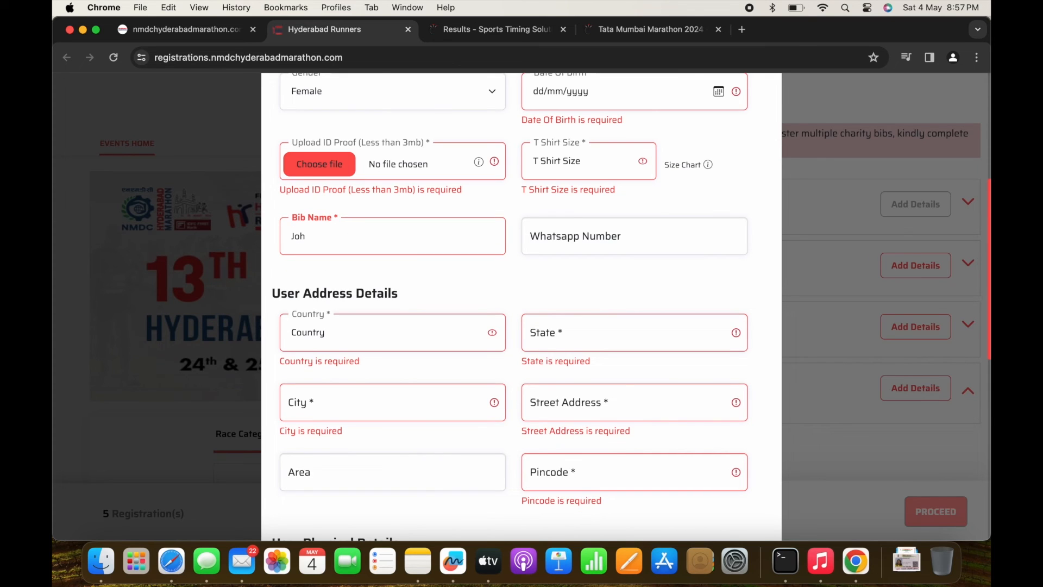
text(oSH)
click(603, 239)
click(614, 282)
- Set country India, state Telangana, and the city
click(304, 340)
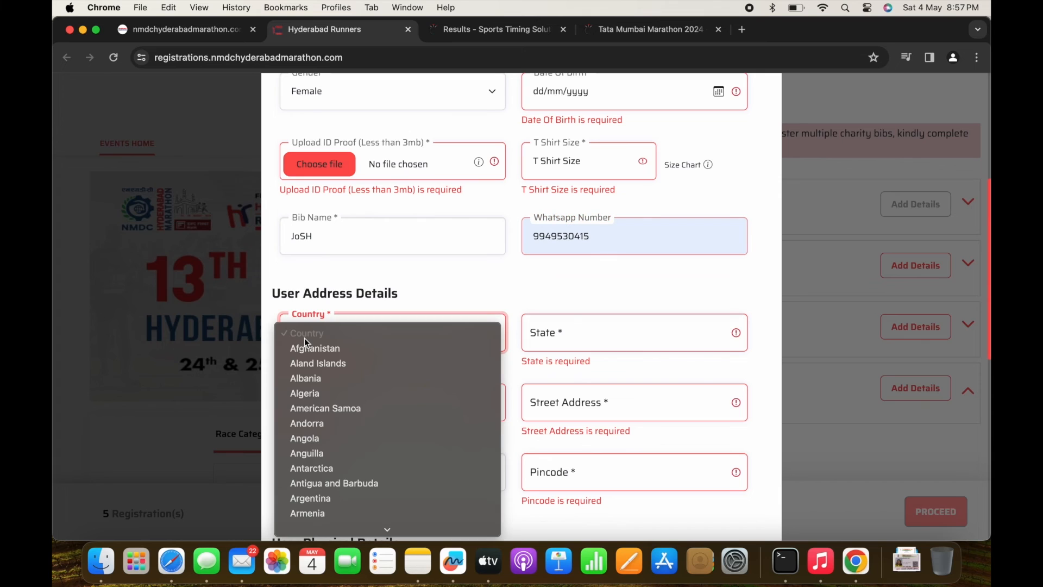
text(india)
key(Return)
key(Tab)
text(tel)
key(Tab)
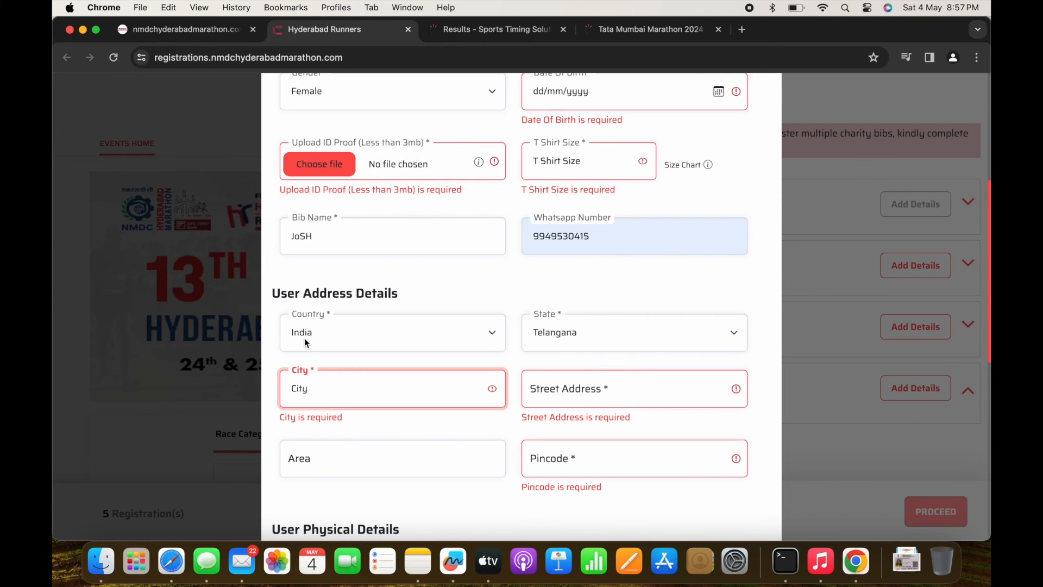
text(sh)
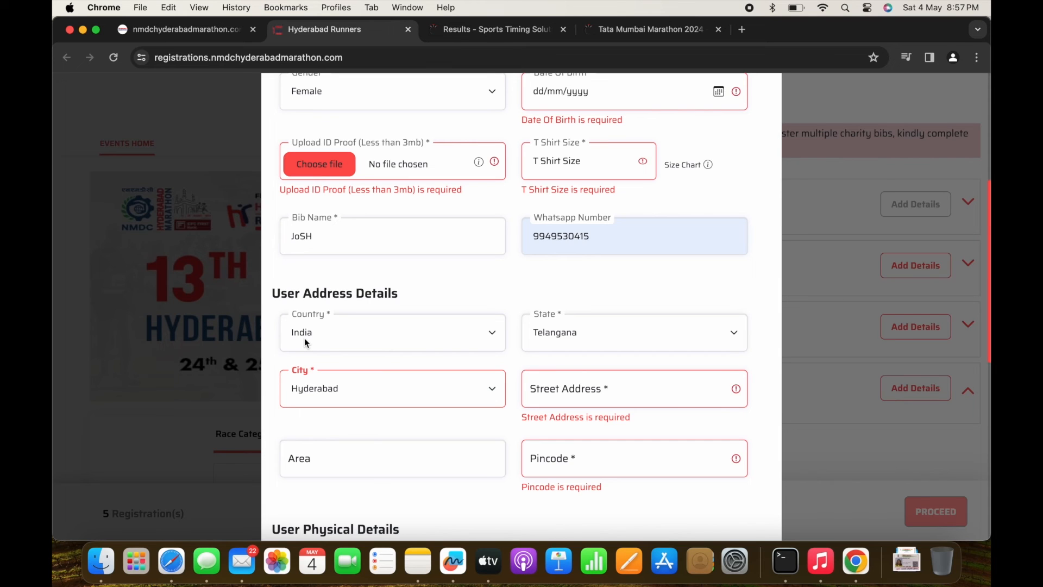
- Fill the street address and pincode from suggestions and choose T-shirt size S
key(Tab)
text(ai)
key(BackSpace)
key(BackSpace)
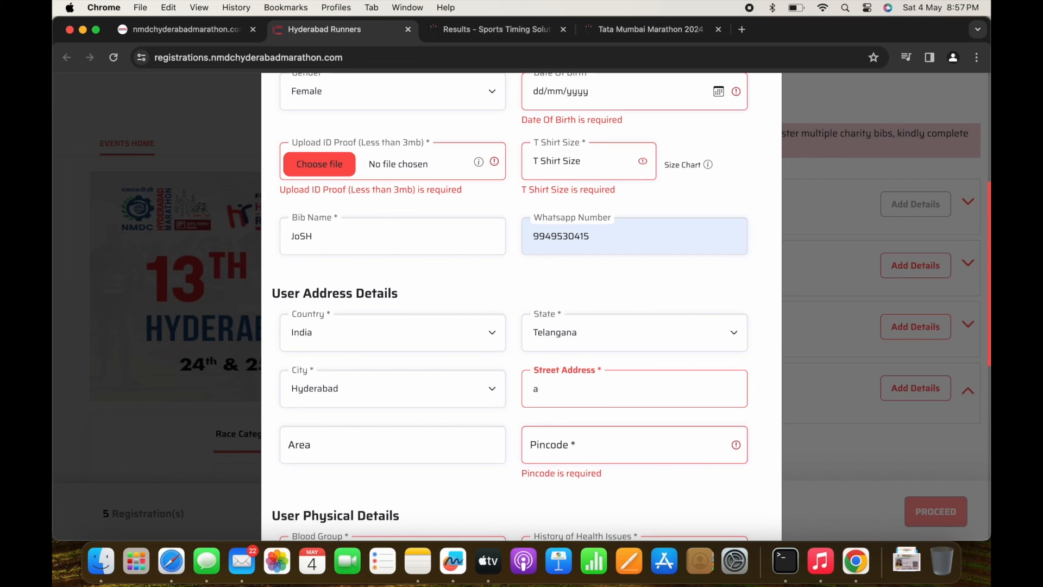
text(Sain)
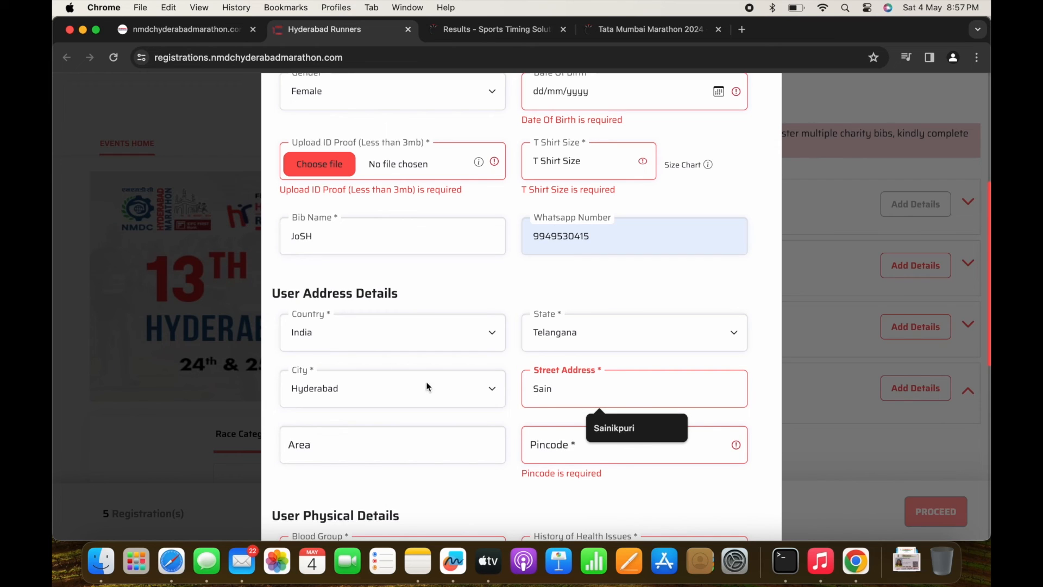
click(610, 426)
click(573, 446)
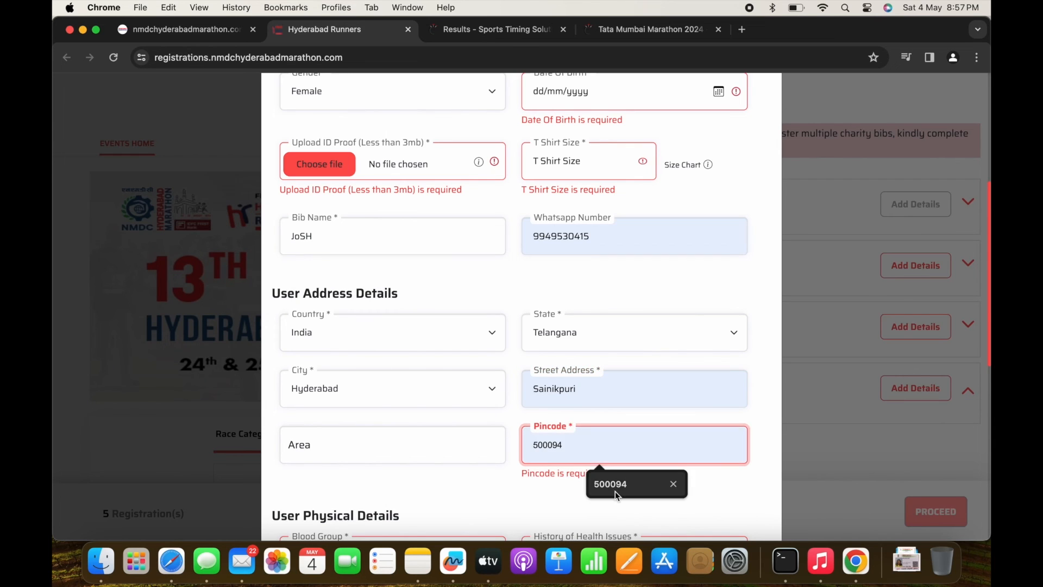
click(615, 491)
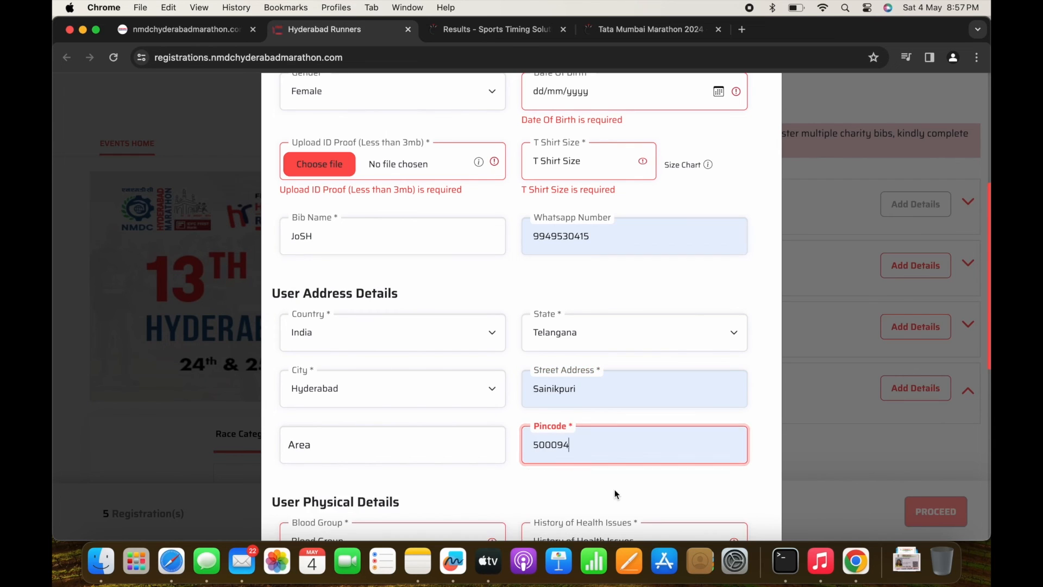
click(586, 168)
click(556, 193)
click(324, 165)
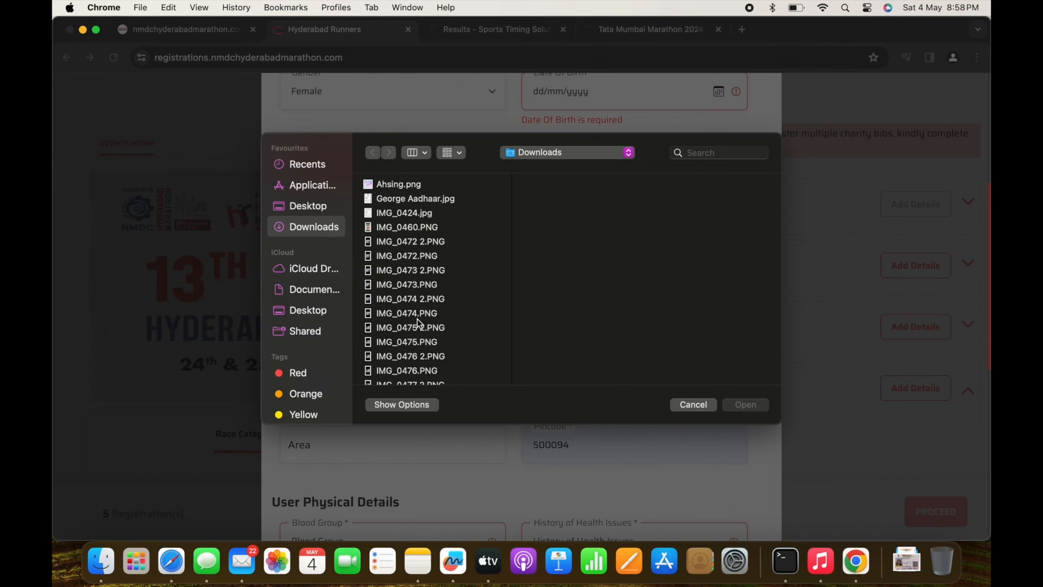
- Attach the Aadhaar image from Downloads as ID proof and attempt to save
click(391, 200)
key(Return)
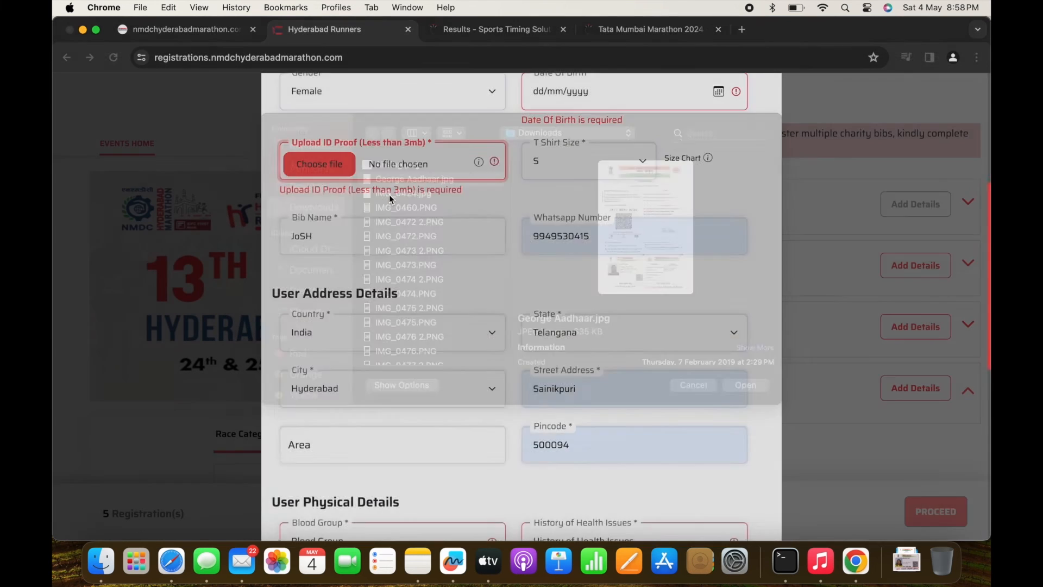
scroll(695, 299, down, 10)
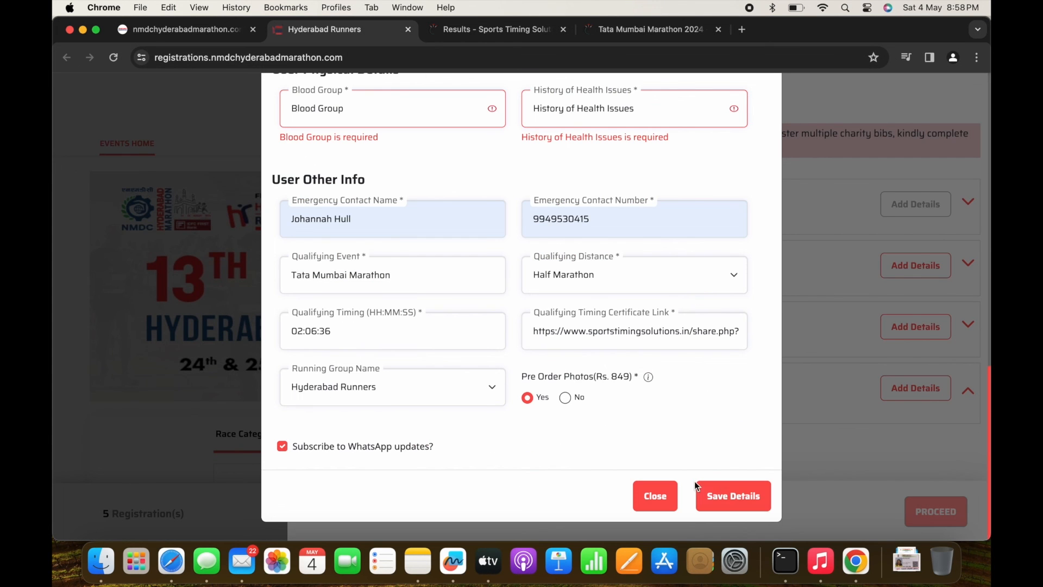
click(722, 494)
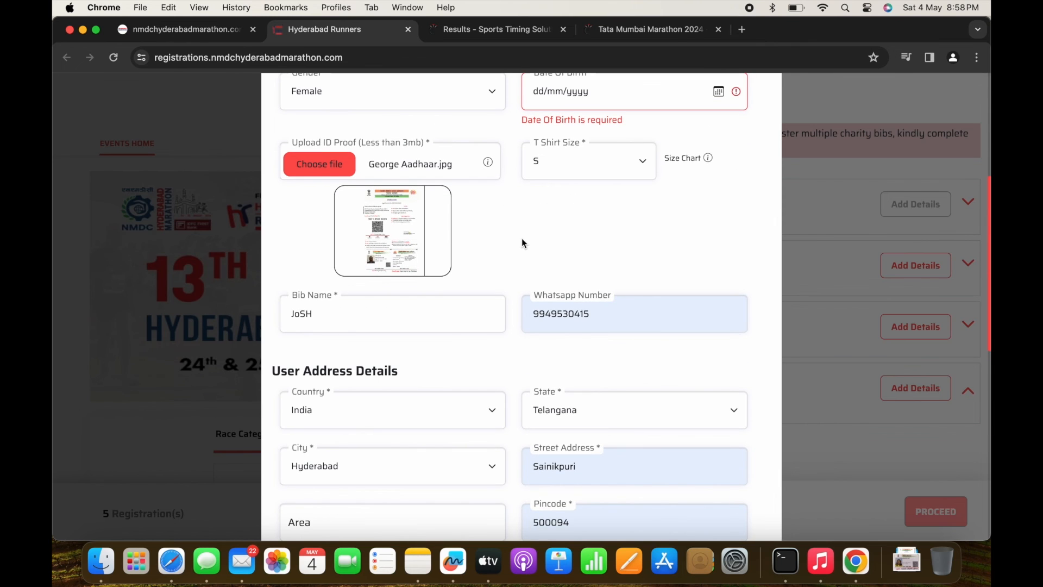
- Enter the date of birth, set blood group B+ and health issue Allergies, then save
click(539, 95)
text(09101985)
scroll(654, 394, down, 8)
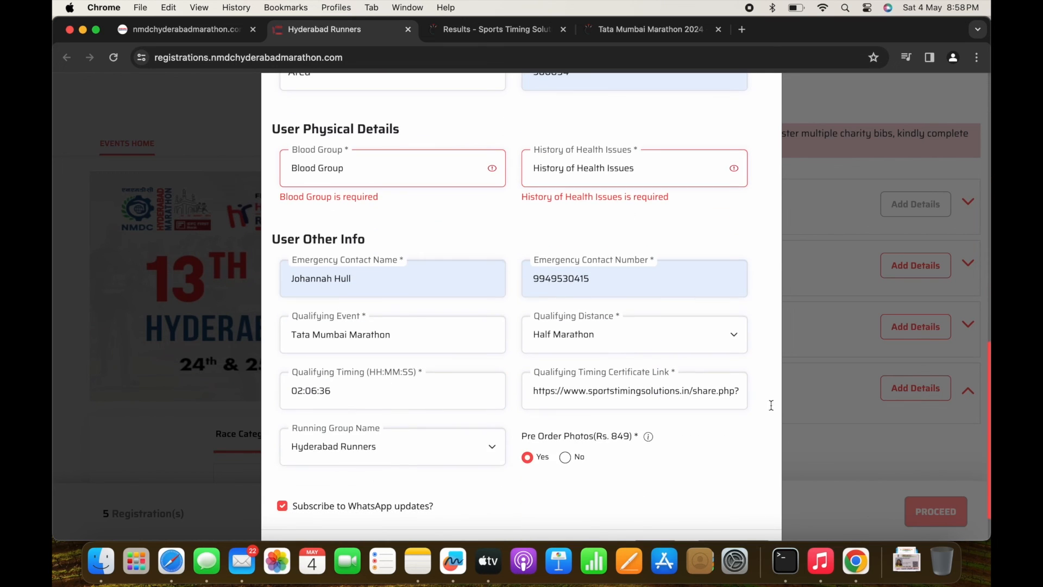
scroll(675, 450, down, 2)
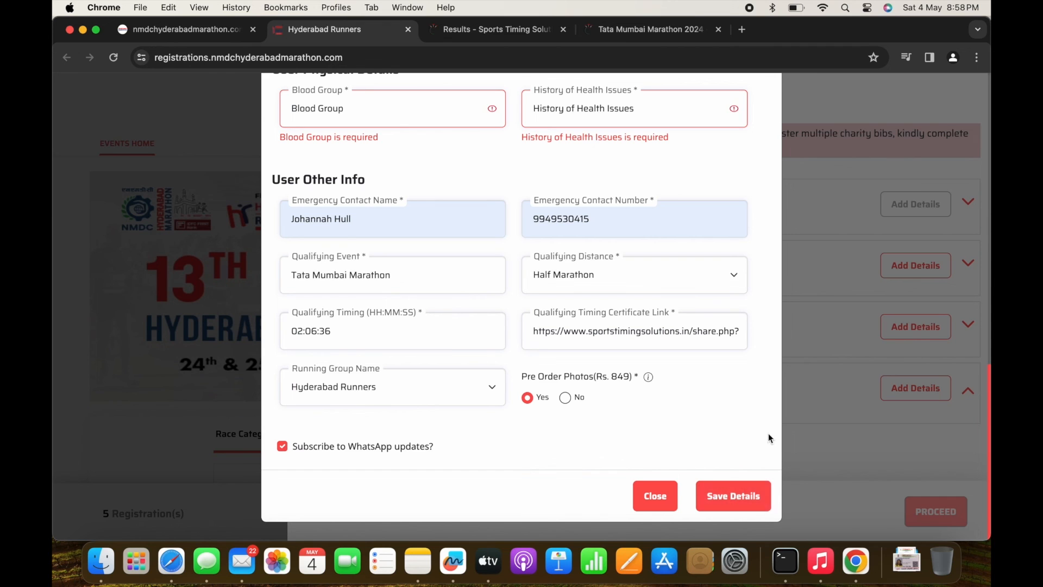
click(347, 109)
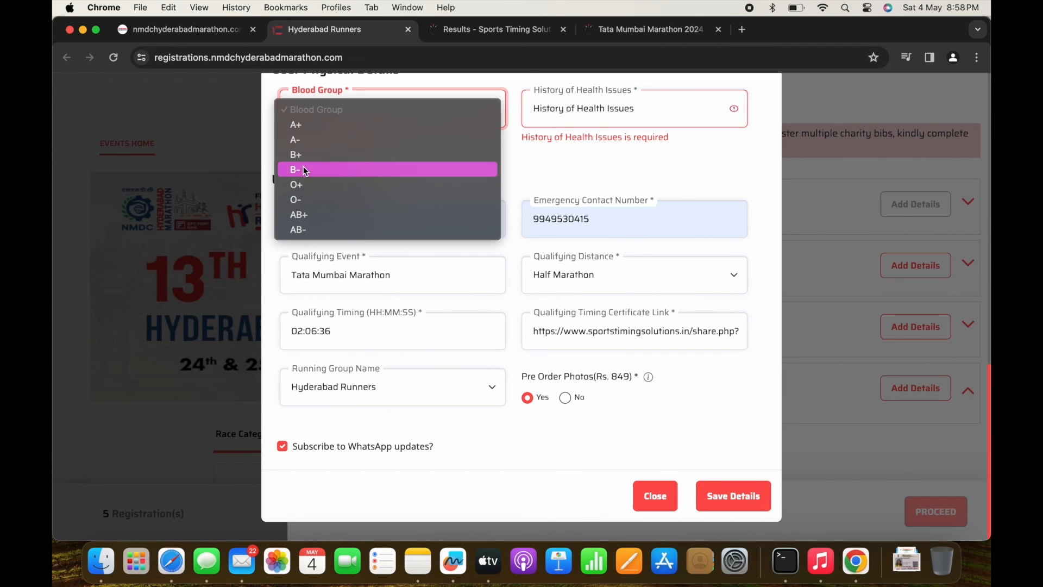
click(301, 155)
click(565, 115)
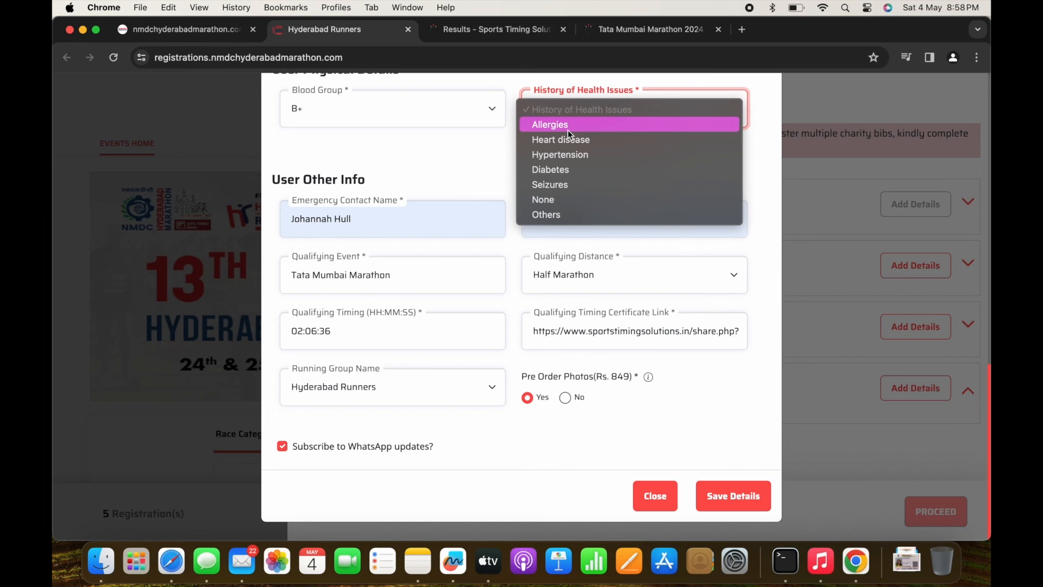
click(568, 127)
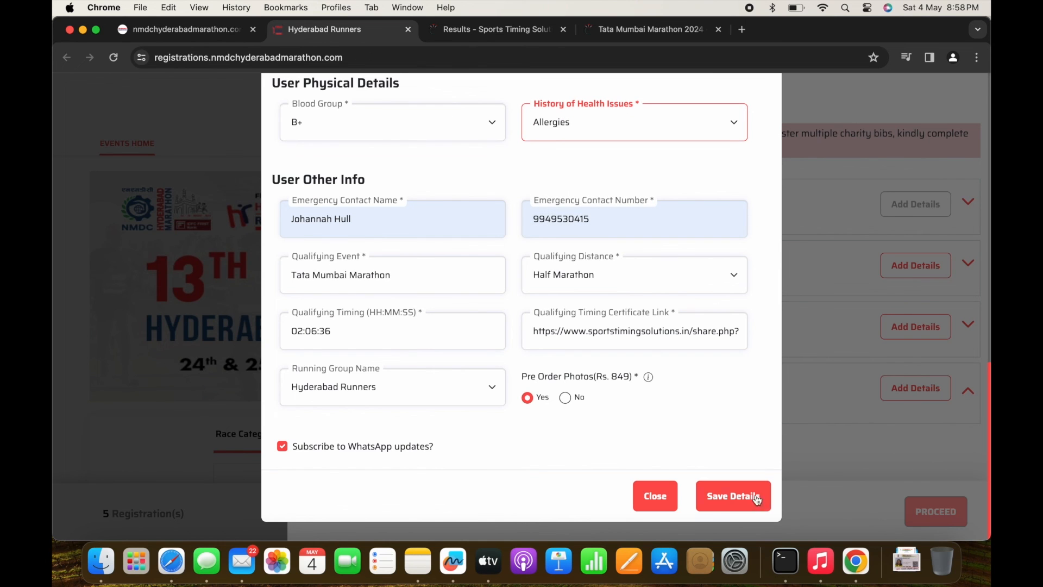
click(737, 496)
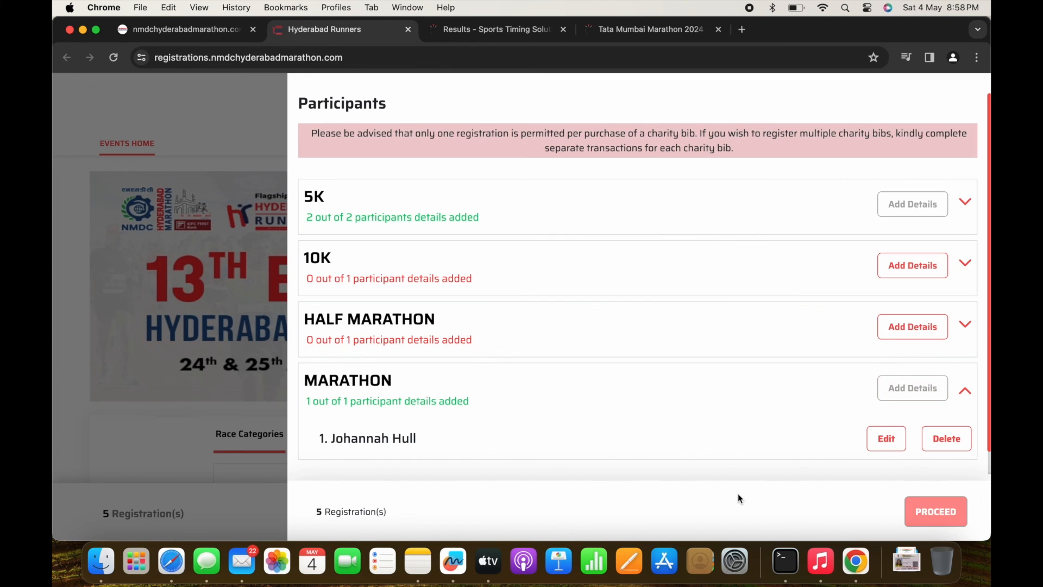
- Remove the 10K and Half Marathon entries and continue to the Rs 5098.00 payment summary
click(241, 419)
scroll(625, 448, down, 6)
scroll(625, 452, up, 2)
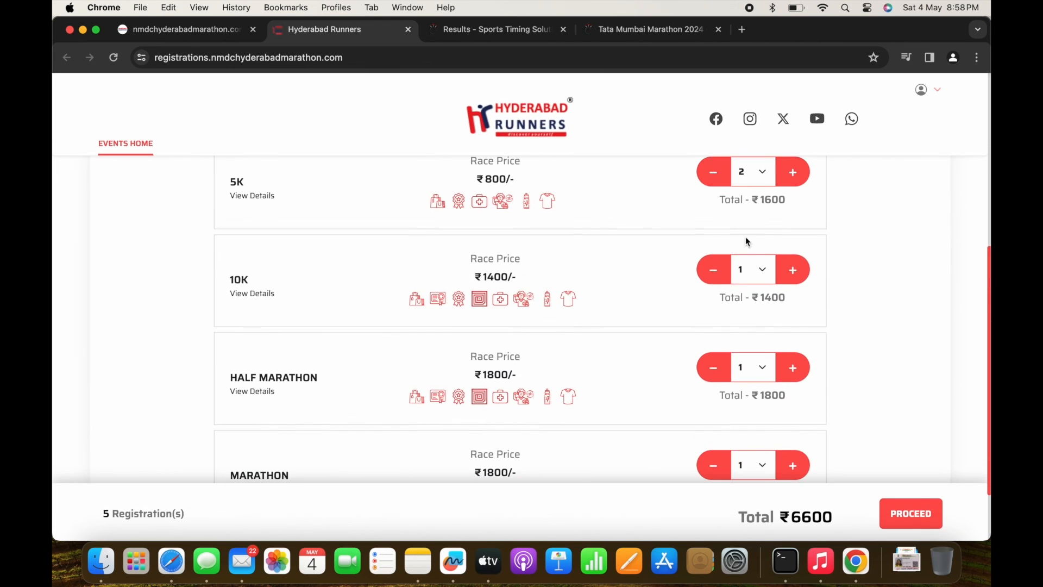
click(713, 270)
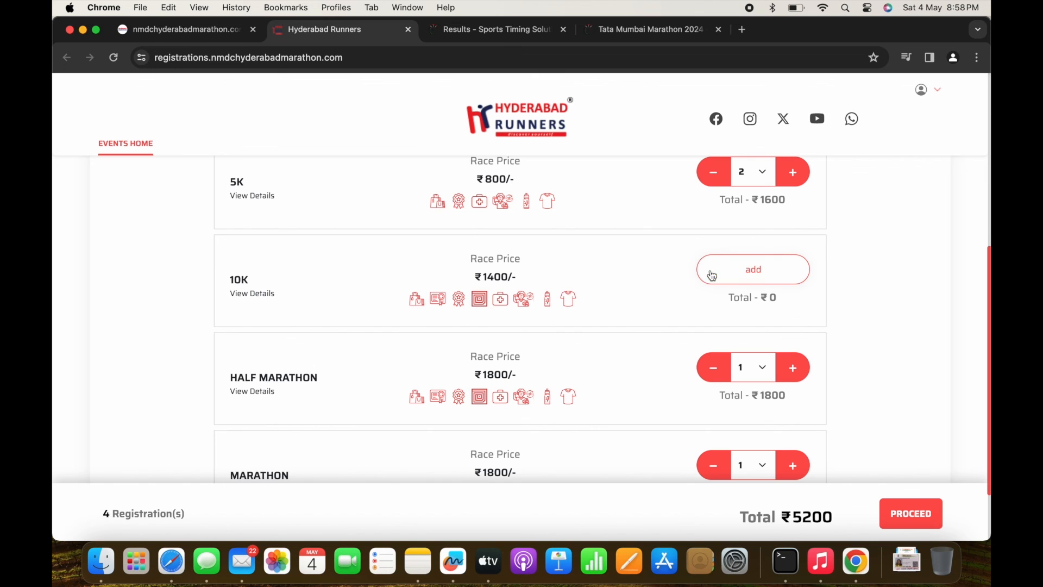
click(714, 367)
click(908, 513)
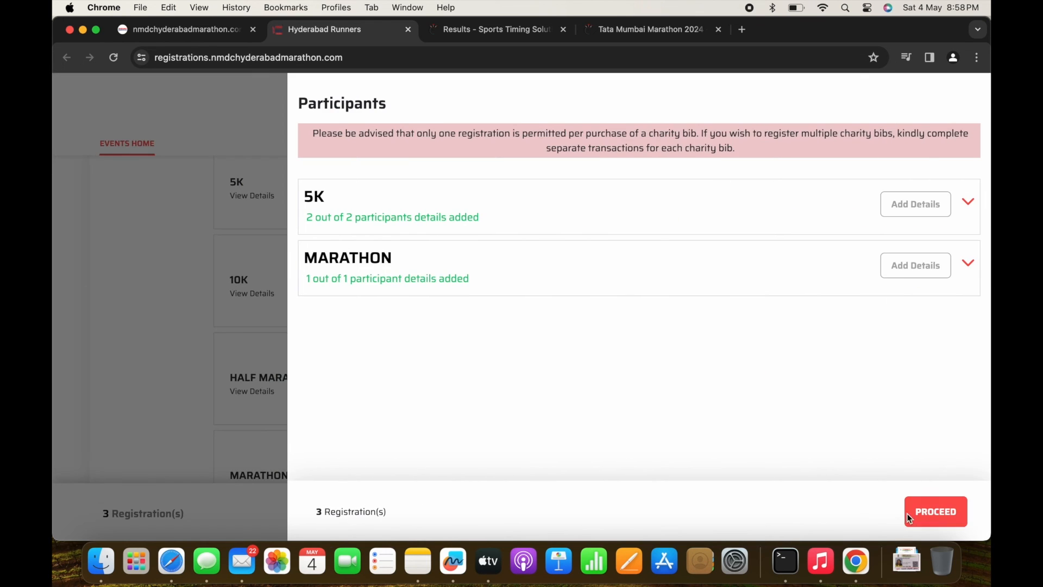
click(952, 510)
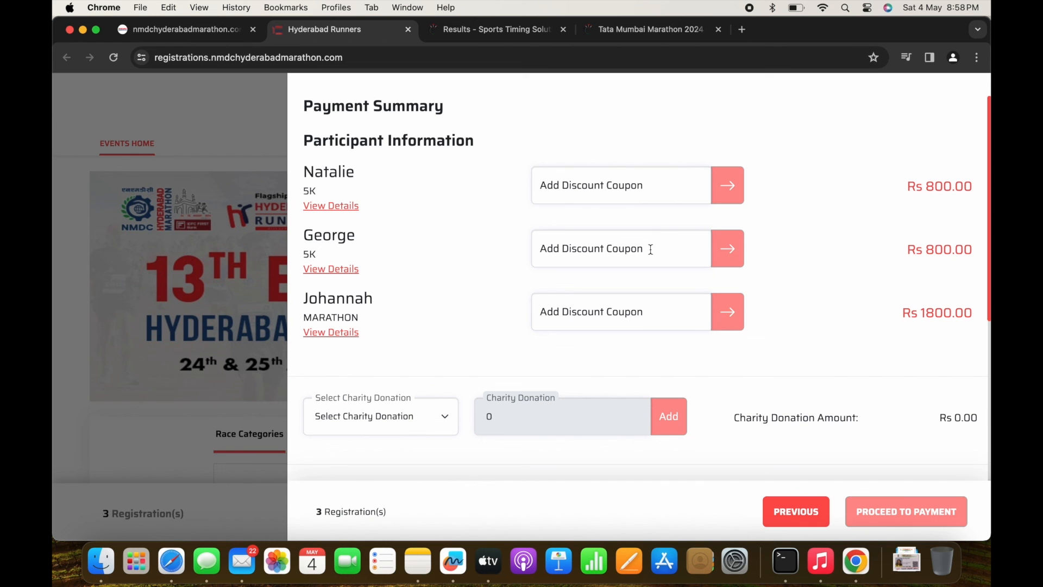
scroll(591, 380, down, 8)
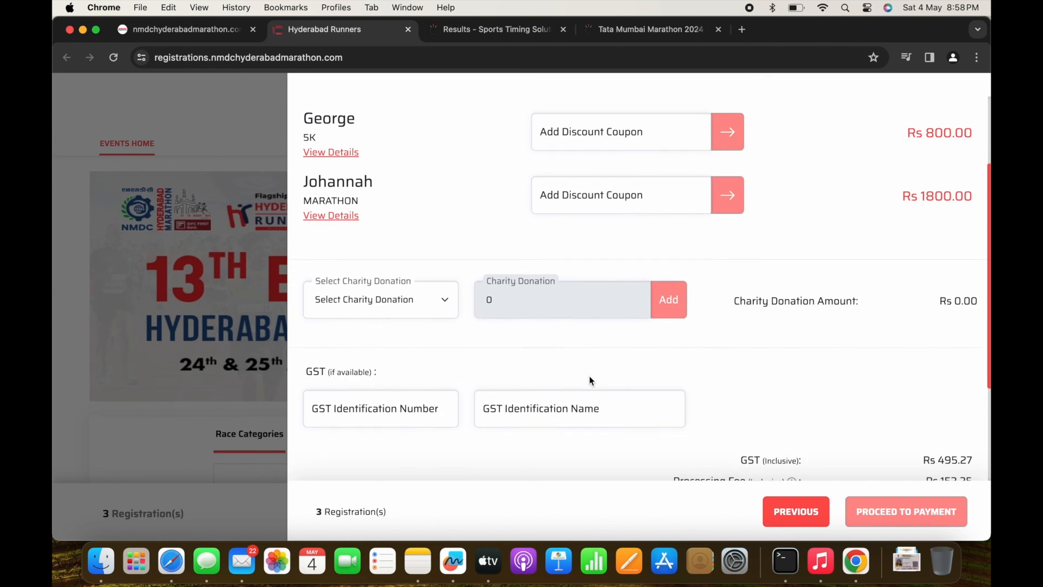
scroll(591, 380, down, 2)
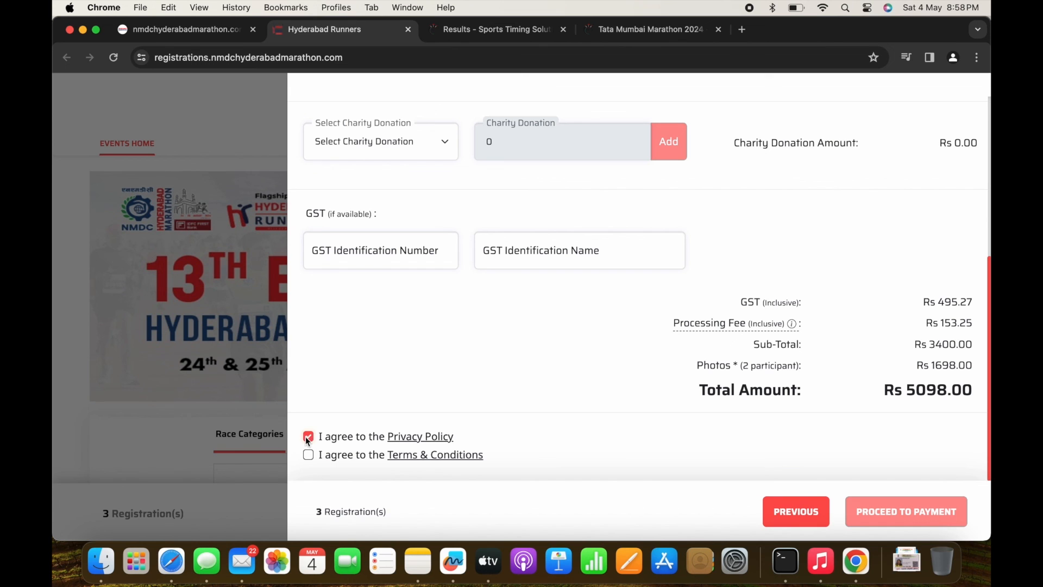
- Accept the Terms & Conditions and proceed to the ₹5,098 Razorpay checkout
click(308, 455)
click(911, 499)
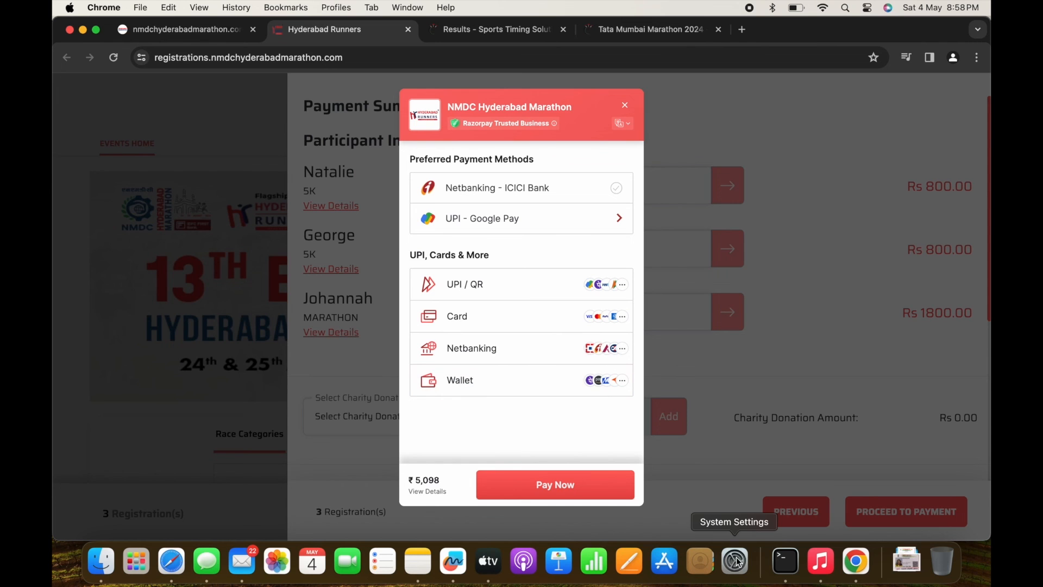
click(792, 568)
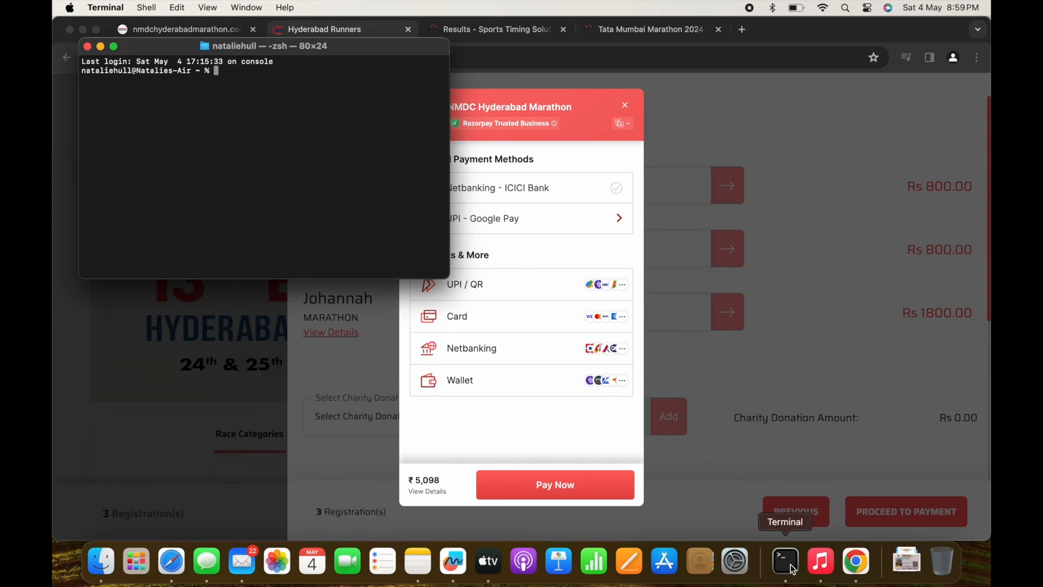
click(87, 46)
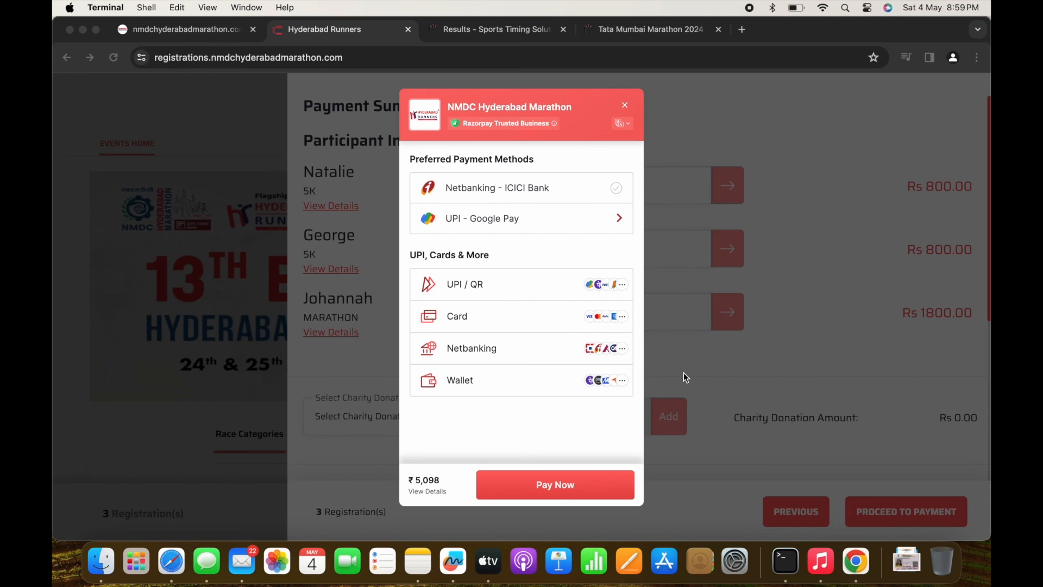